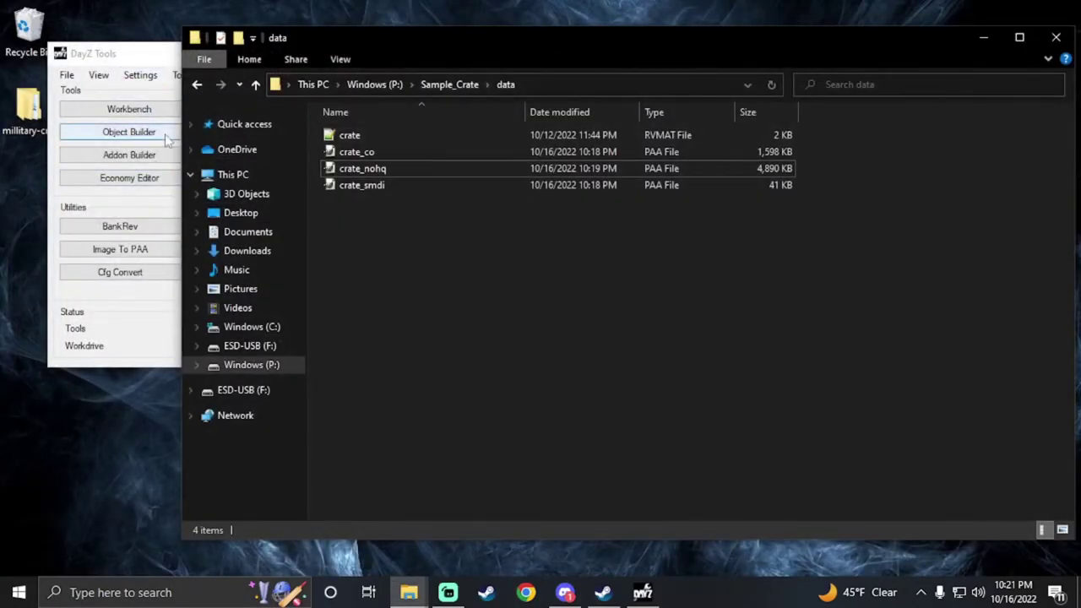
- Close the crate data folder window and launch Object Builder from DayZ Tools
left_click(134, 54)
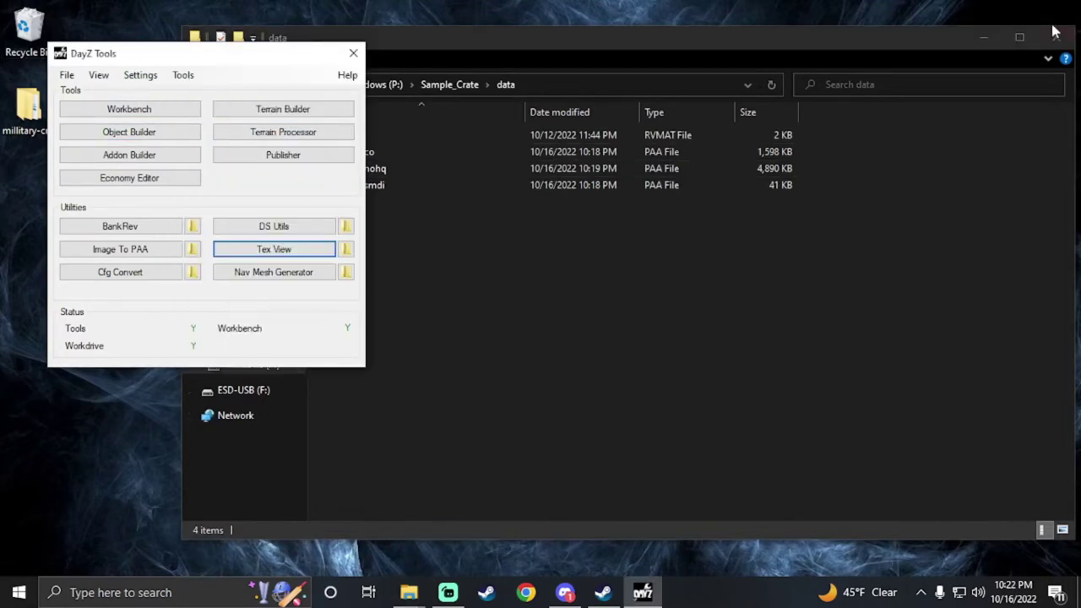
left_click(655, 113)
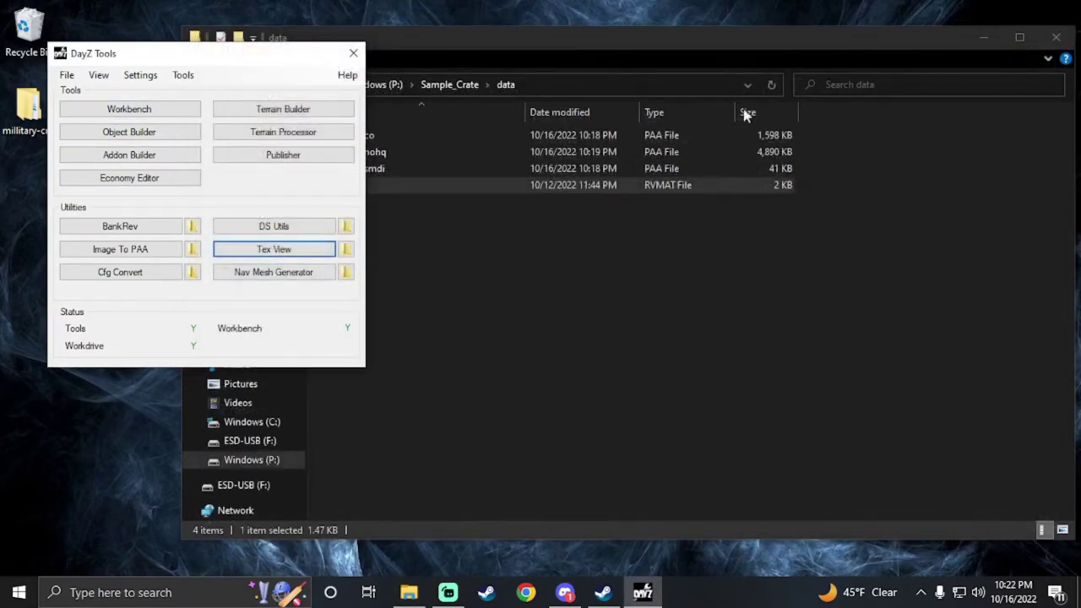
left_click(1056, 38)
left_click(164, 131)
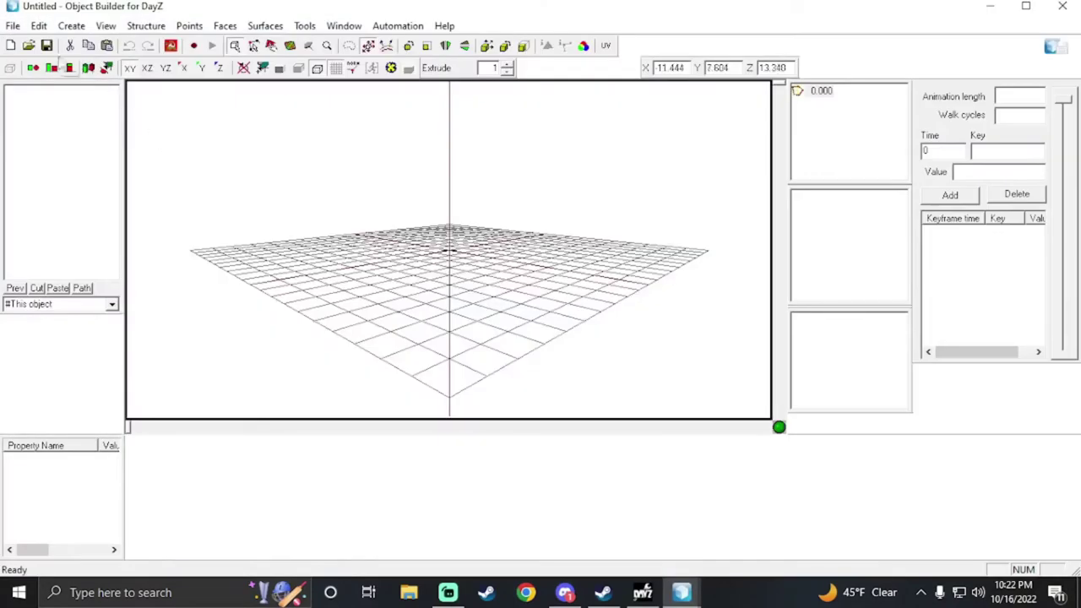
left_click(12, 26)
mouse_move(70, 163)
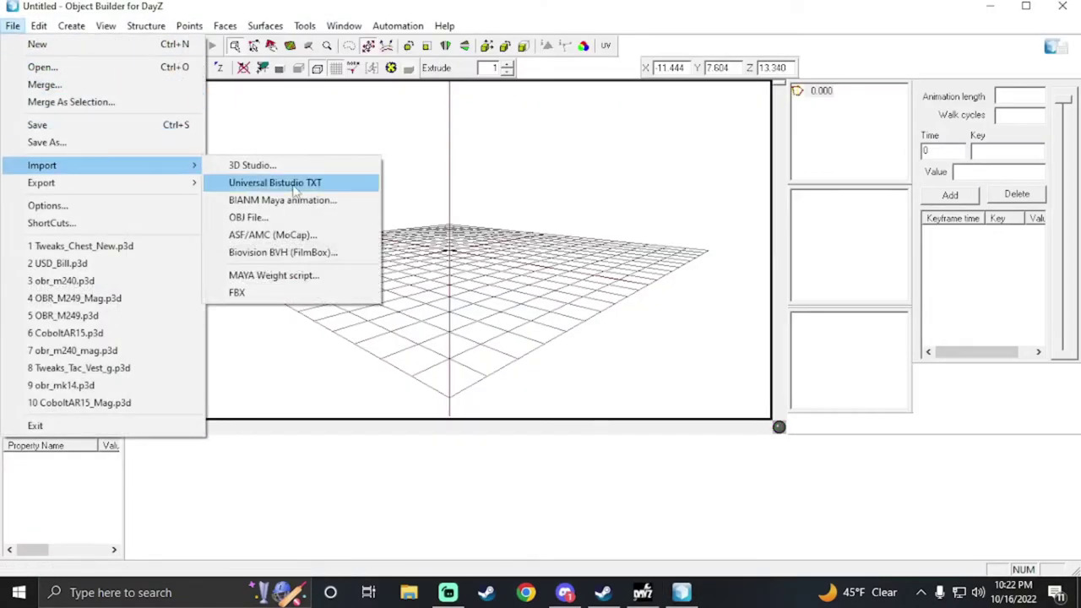
left_click(297, 291)
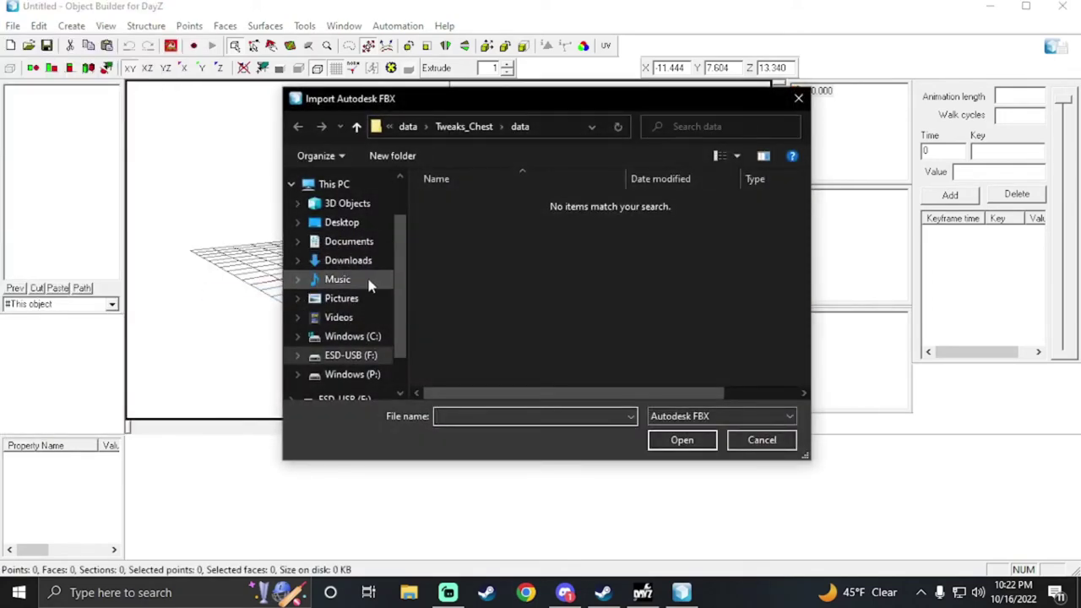
left_click(370, 223)
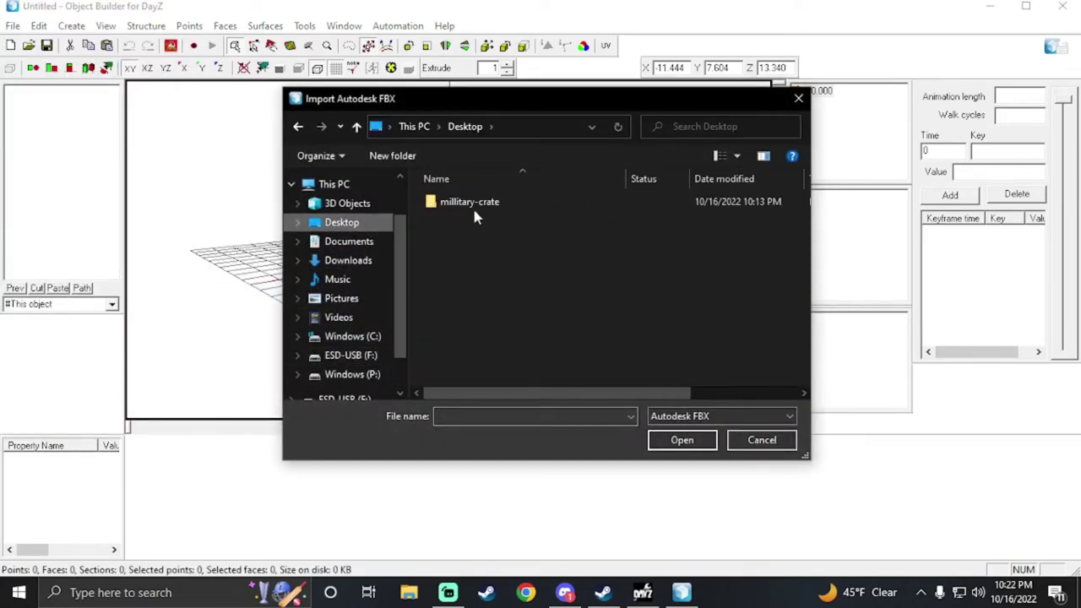
double_click(483, 208)
double_click(483, 207)
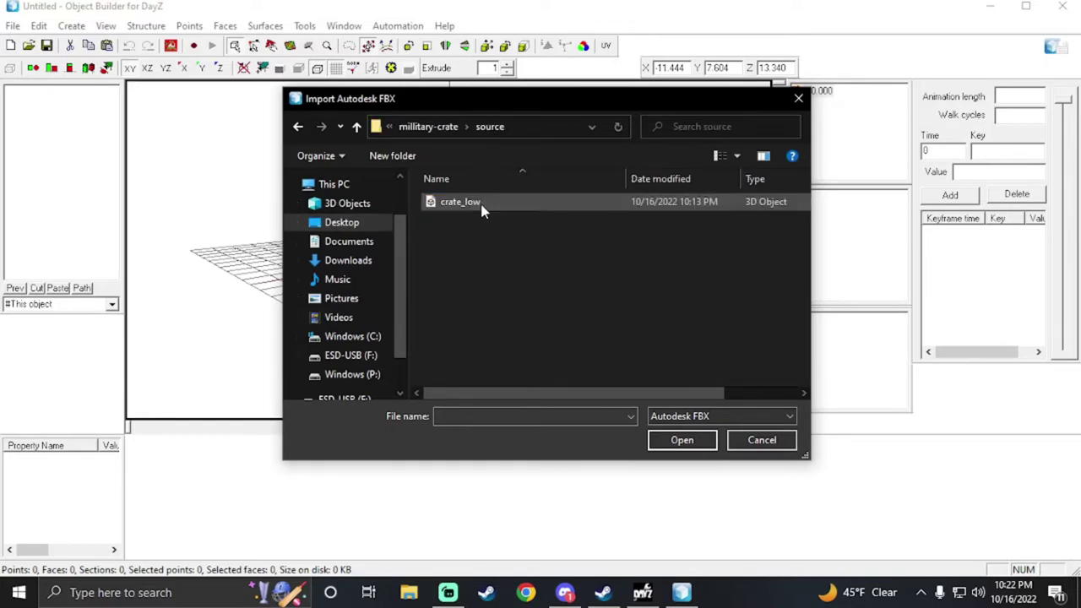
double_click(482, 208)
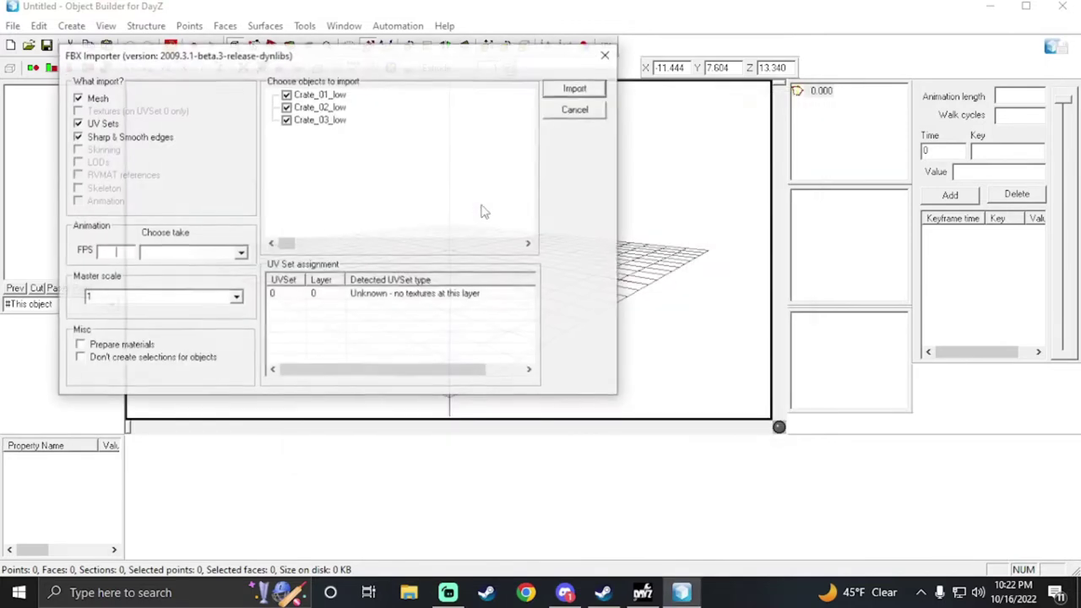
left_click(236, 299)
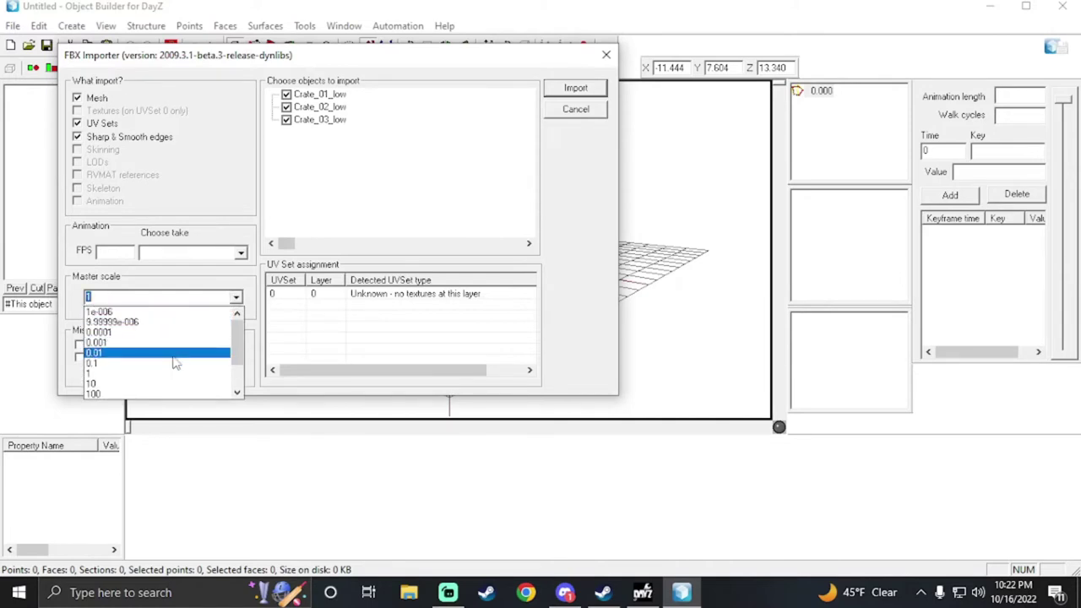
left_click(175, 357)
left_click(575, 89)
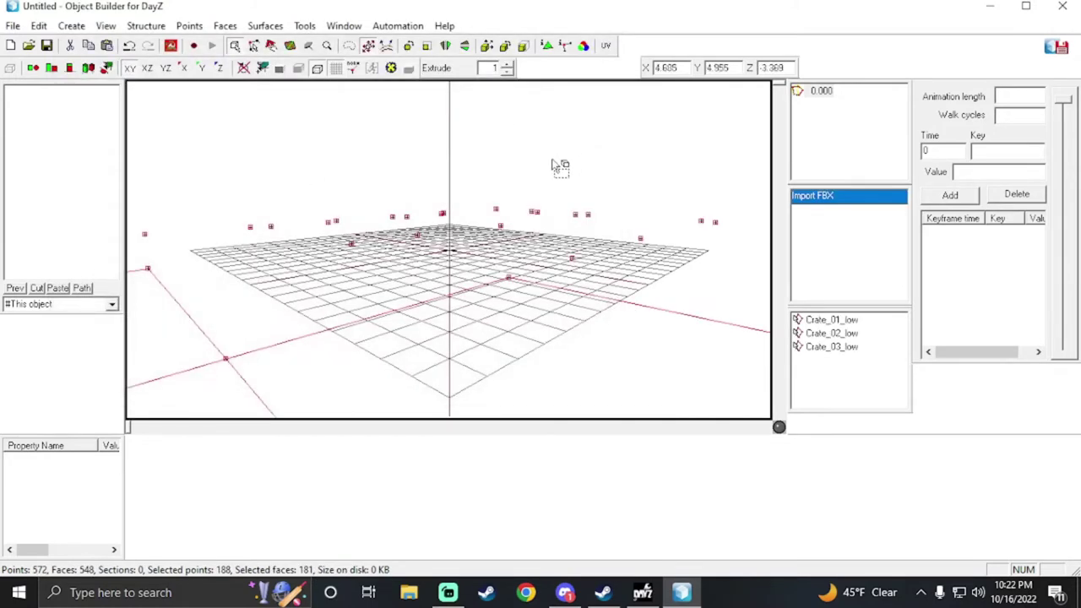
scroll(541, 211, "down", 3)
scroll(524, 249, "down", 8)
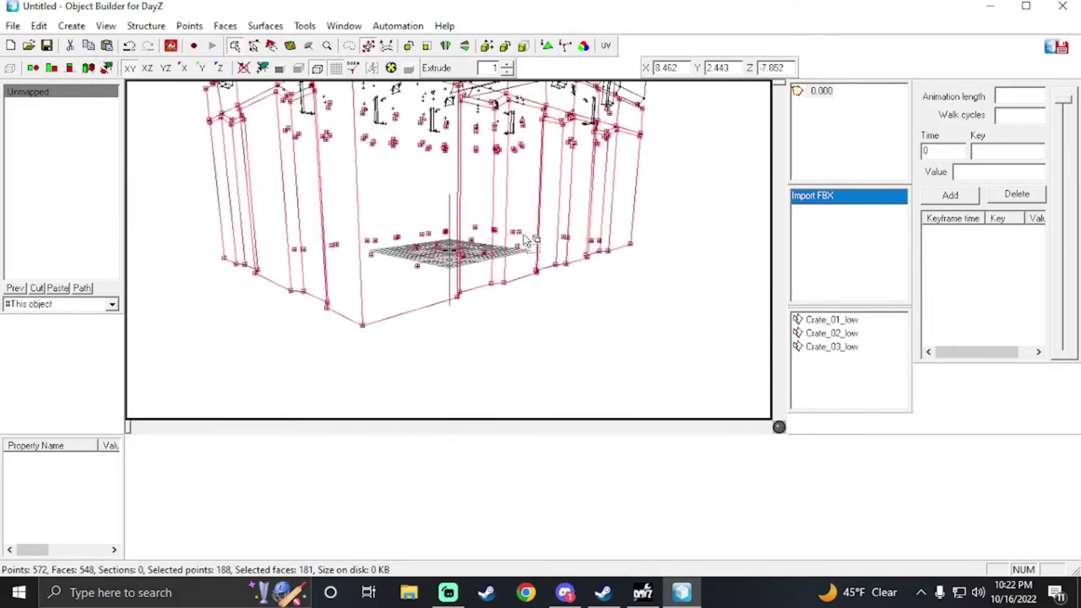
scroll(531, 239, "up", 2)
key("ctrl+z")
scroll(531, 239, "up", 3)
scroll(530, 239, "up", 1)
left_click(13, 25)
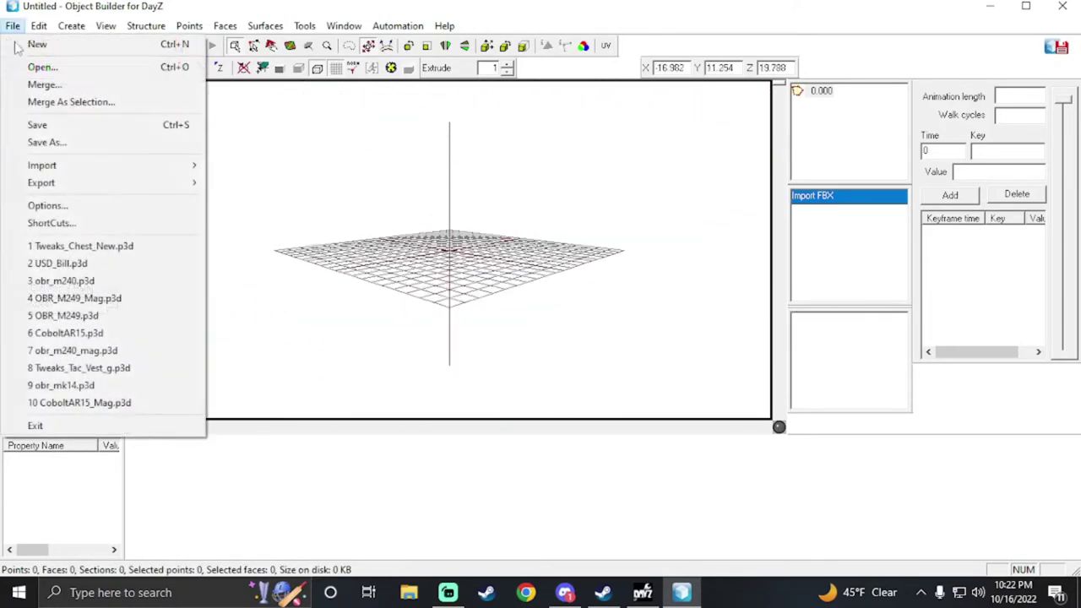
- Import crate_low as FBX with a master scale of 0.001
mouse_move(147, 169)
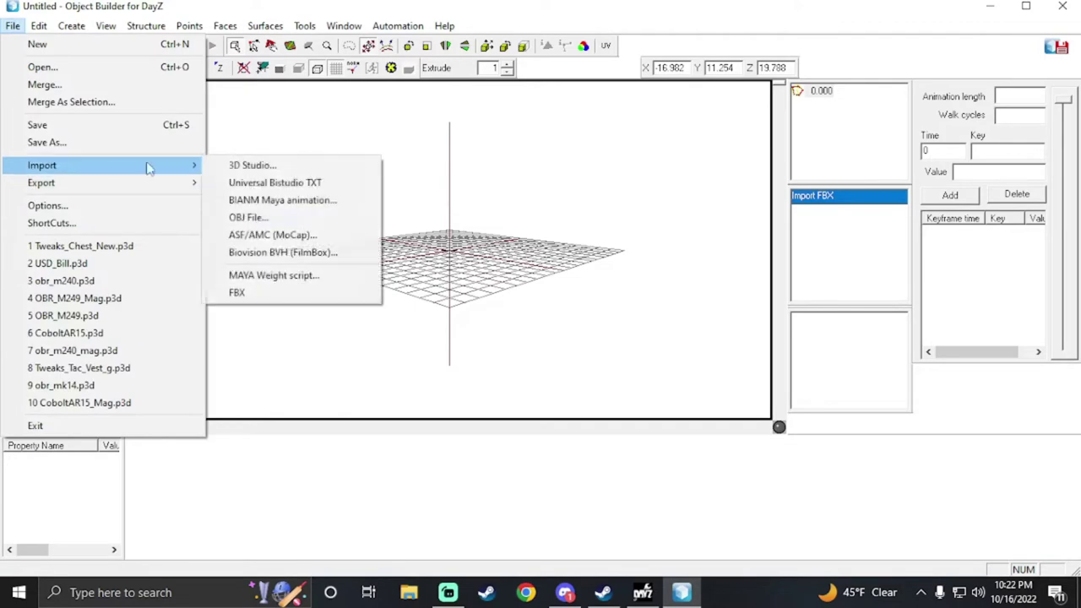
left_click(293, 292)
double_click(474, 203)
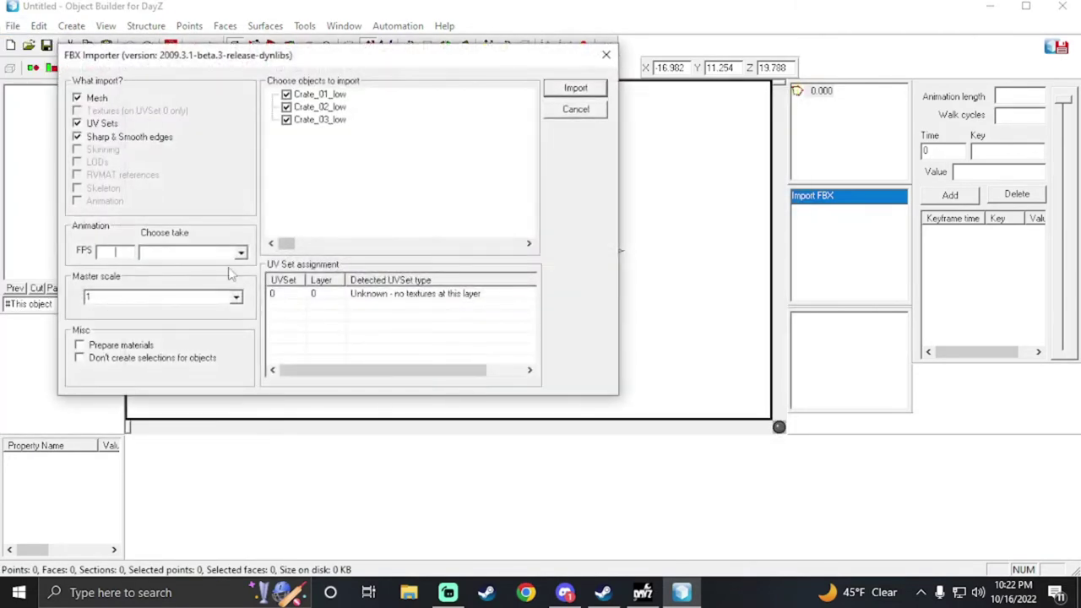
left_click(237, 299)
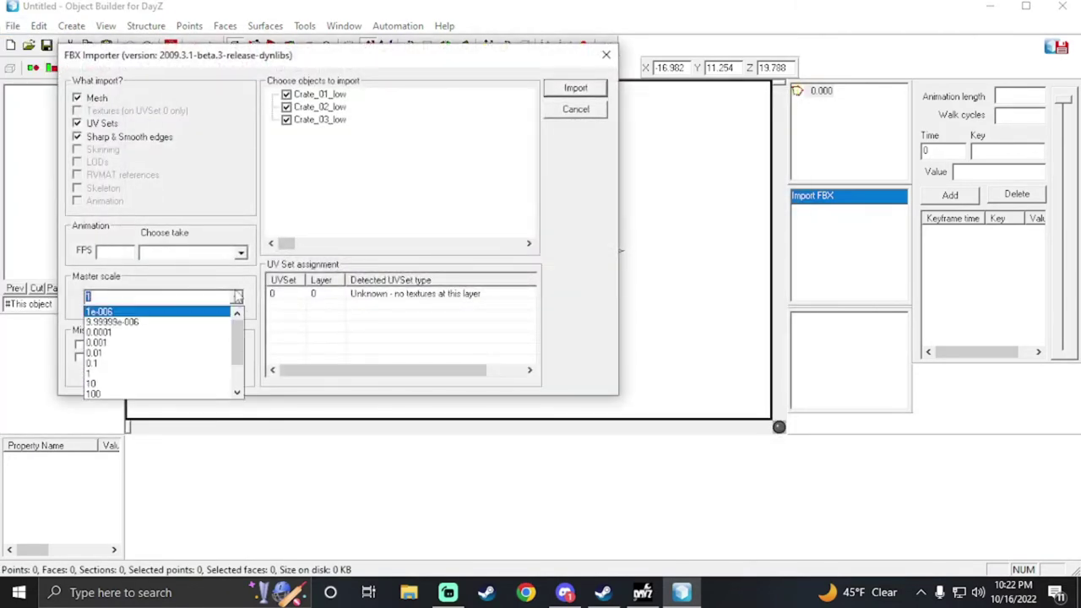
left_click(210, 344)
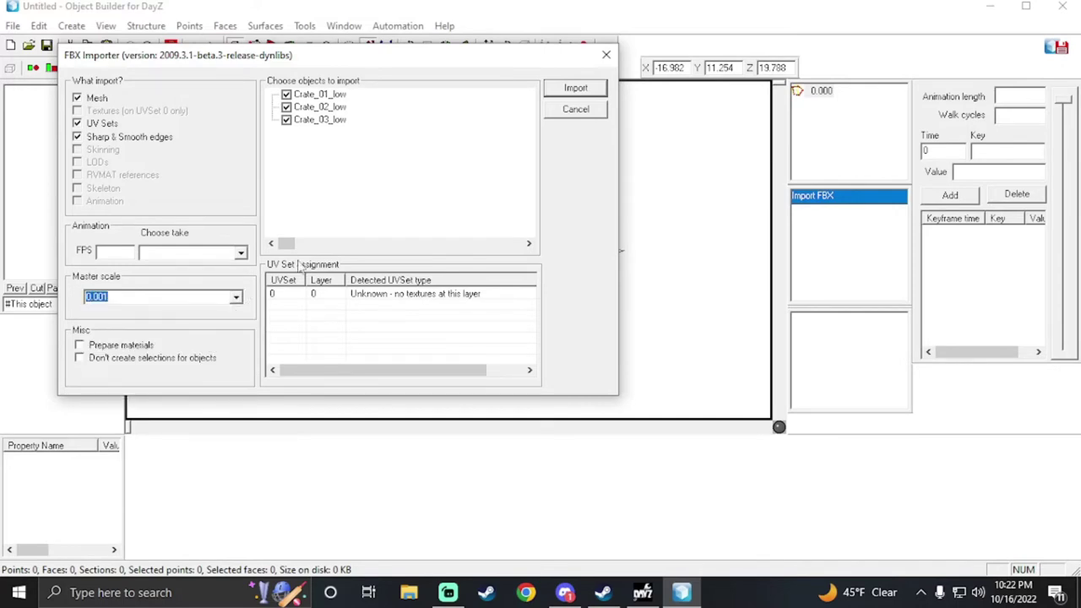
left_click(577, 90)
- Box-select the whole imported crate model in the viewport
left_click_drag(352, 173, 561, 292)
scroll(562, 294, "up", 5)
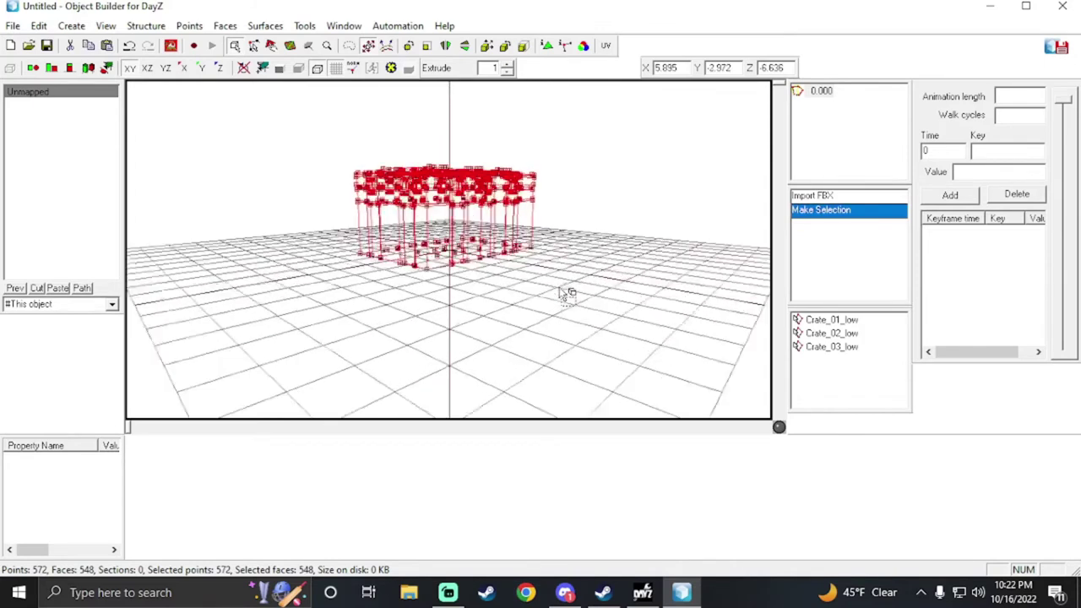
left_click_drag(291, 99, 719, 365)
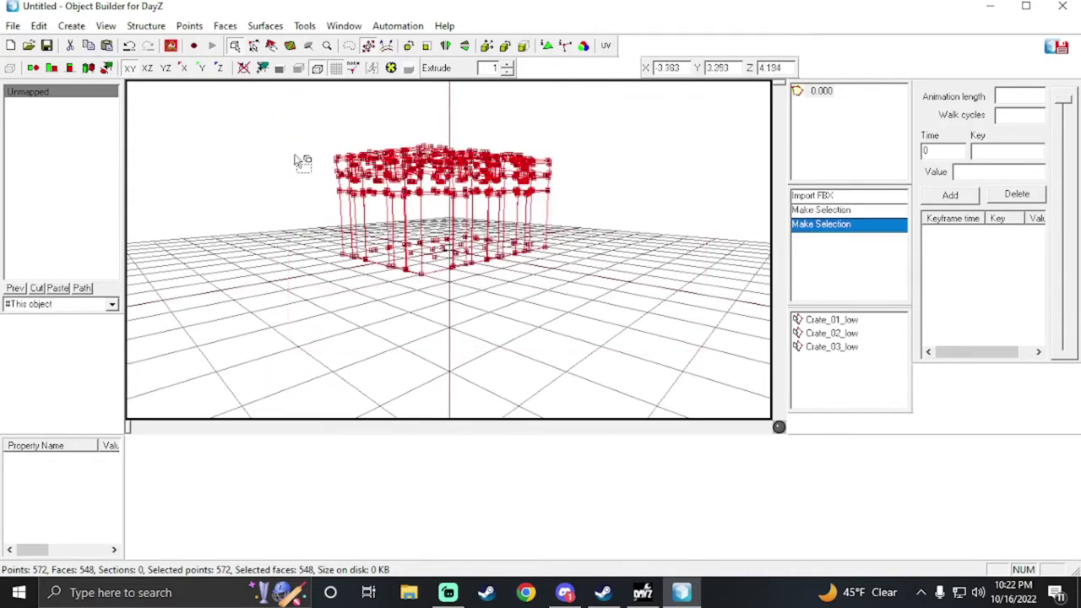
- Switch to the front/left/top/3D four-view layout and scale the crates toward their centre
left_click(353, 31)
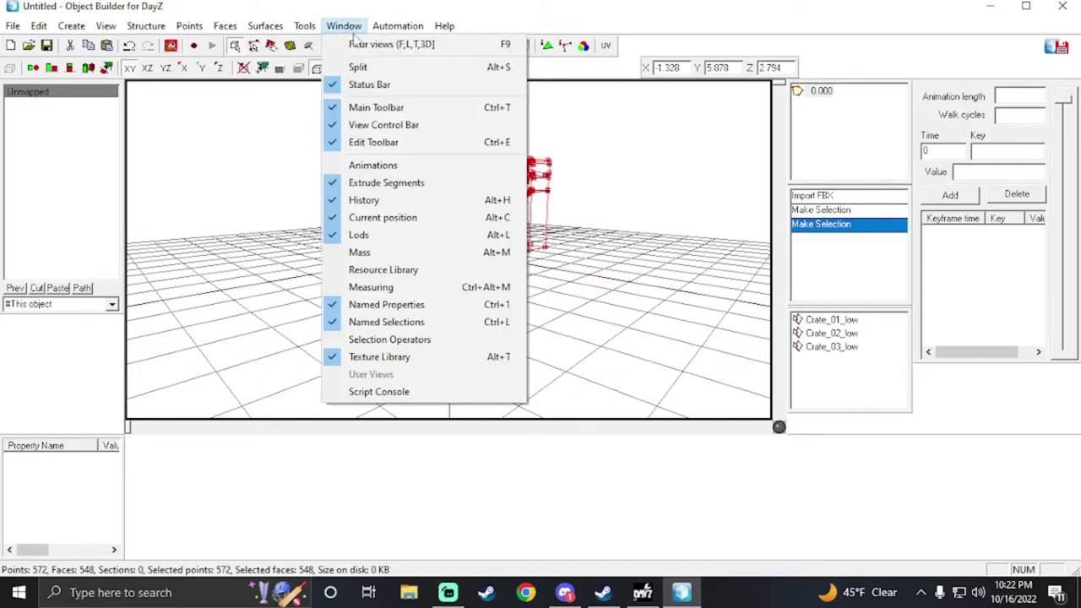
left_click(360, 44)
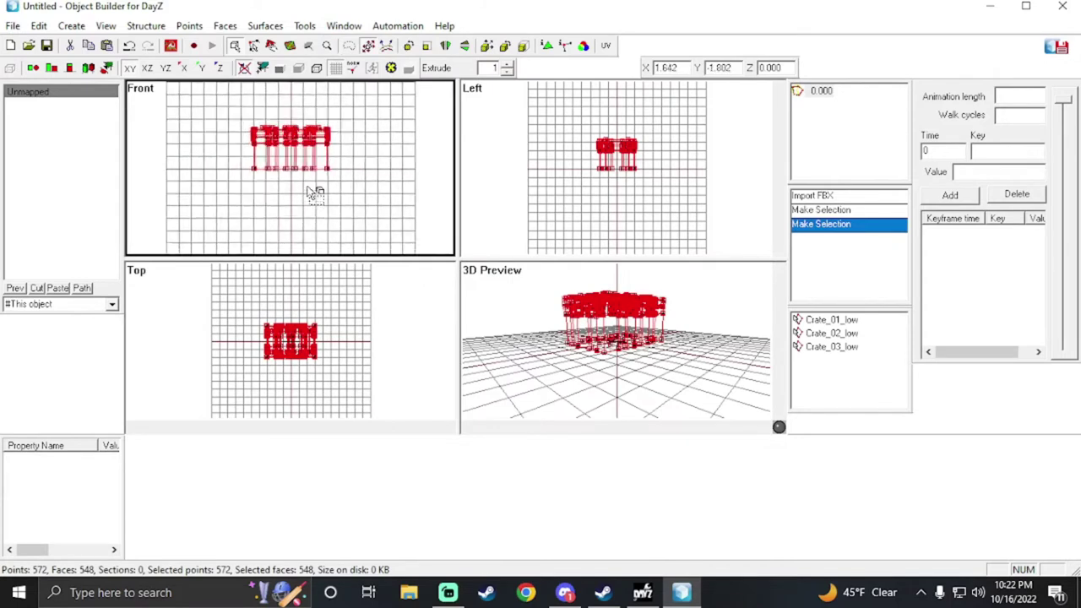
scroll(315, 194, "up", 1)
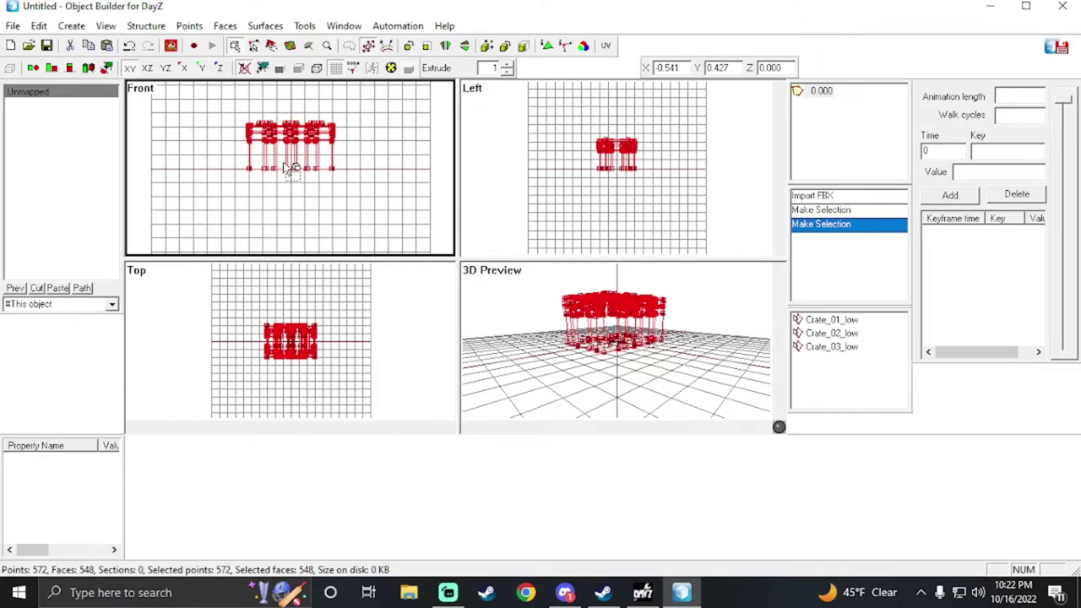
scroll(248, 161, "up", 2)
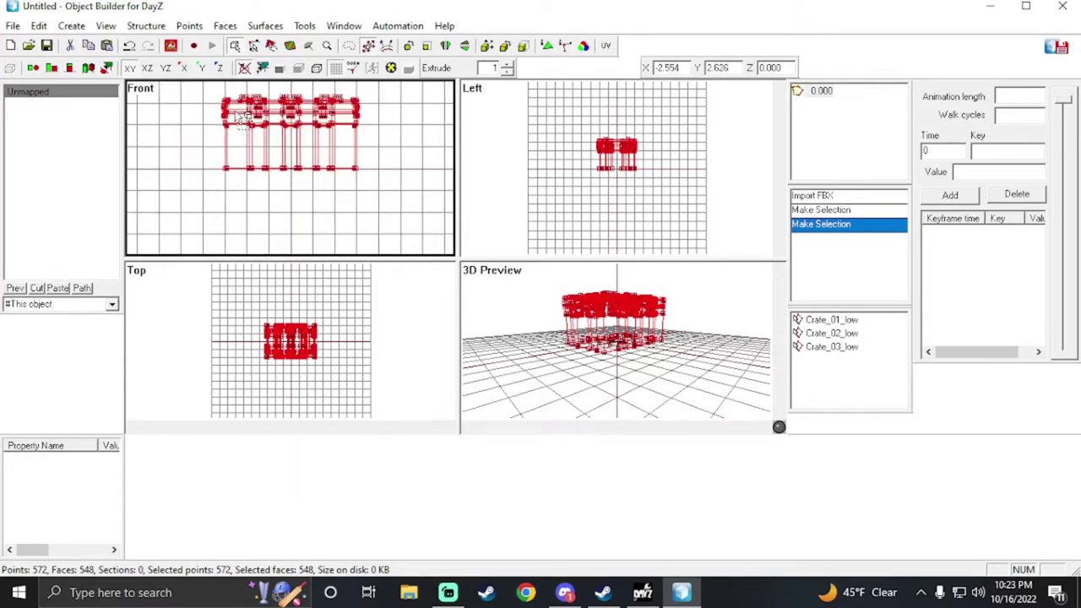
mouse_move(235, 110)
left_mouse_down()
mouse_move(305, 163)
mouse_move(152, 96)
mouse_move(291, 169)
mouse_move(304, 143)
mouse_move(312, 220)
mouse_move(301, 206)
left_mouse_up()
- Move the crate model down so it rests on the ground line
scroll(290, 166, "up", 3)
scroll(313, 219, "up", 4)
scroll(301, 205, "down", 3)
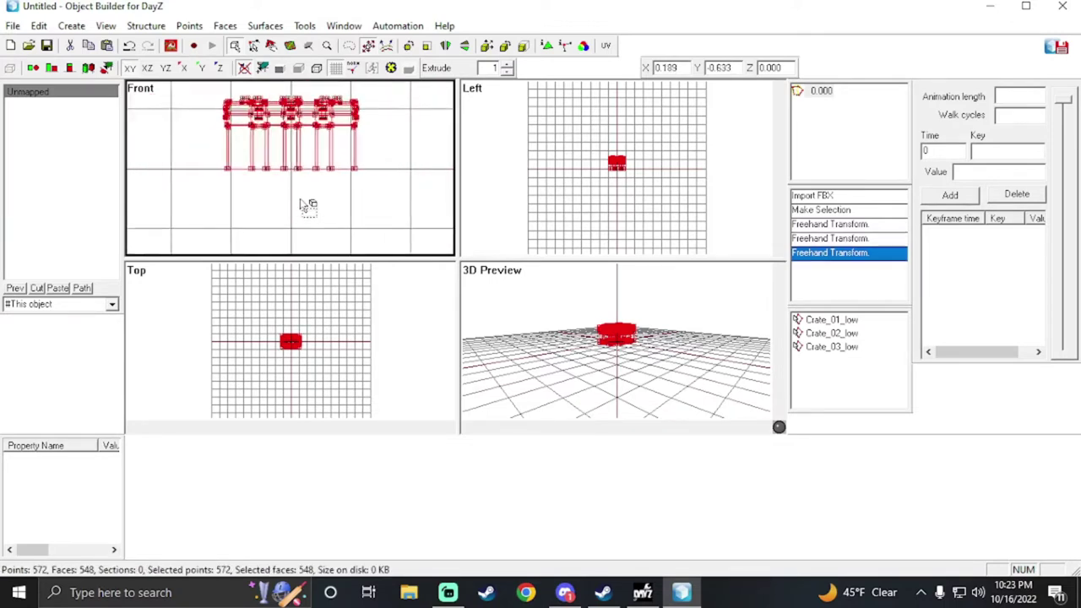
scroll(279, 203, "down", 4)
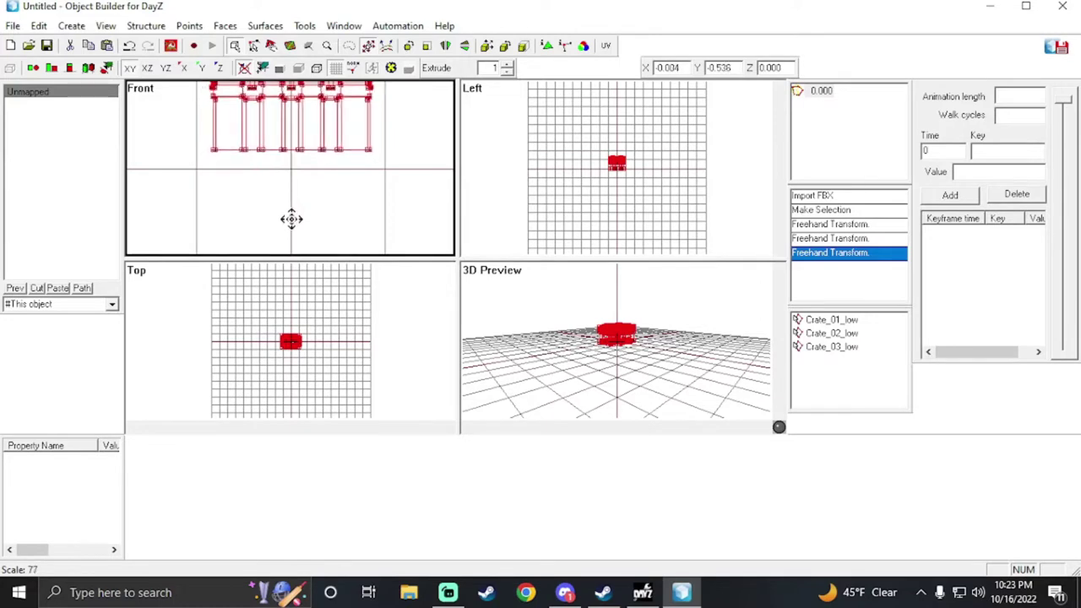
left_click(304, 230)
left_click_drag(307, 198, 305, 231)
- Drag-select all three crates in the Front view
scroll(314, 215, "up", 2)
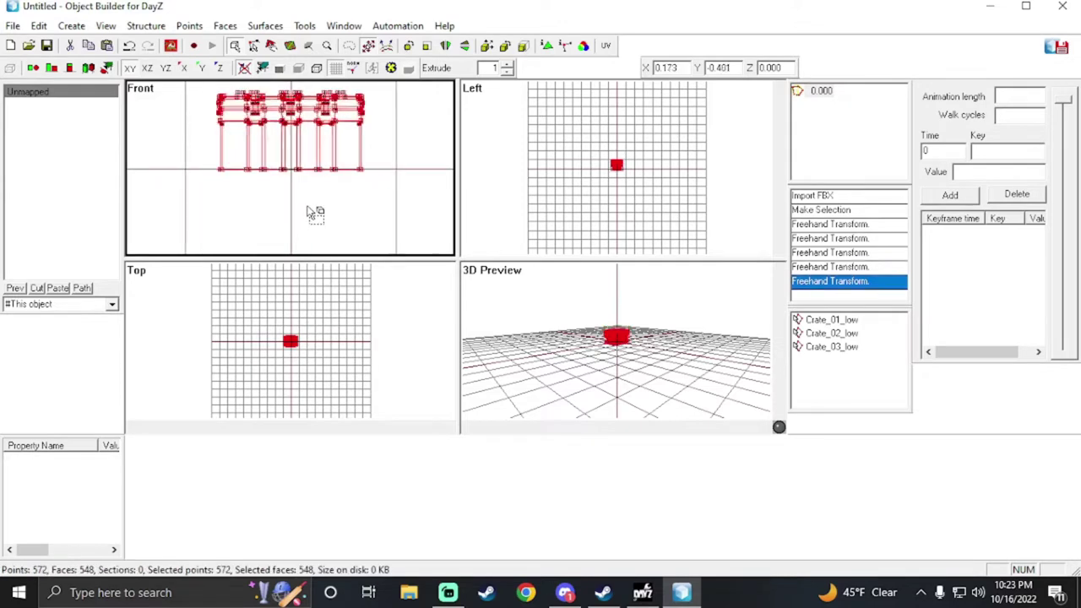
scroll(315, 207, "down", 2)
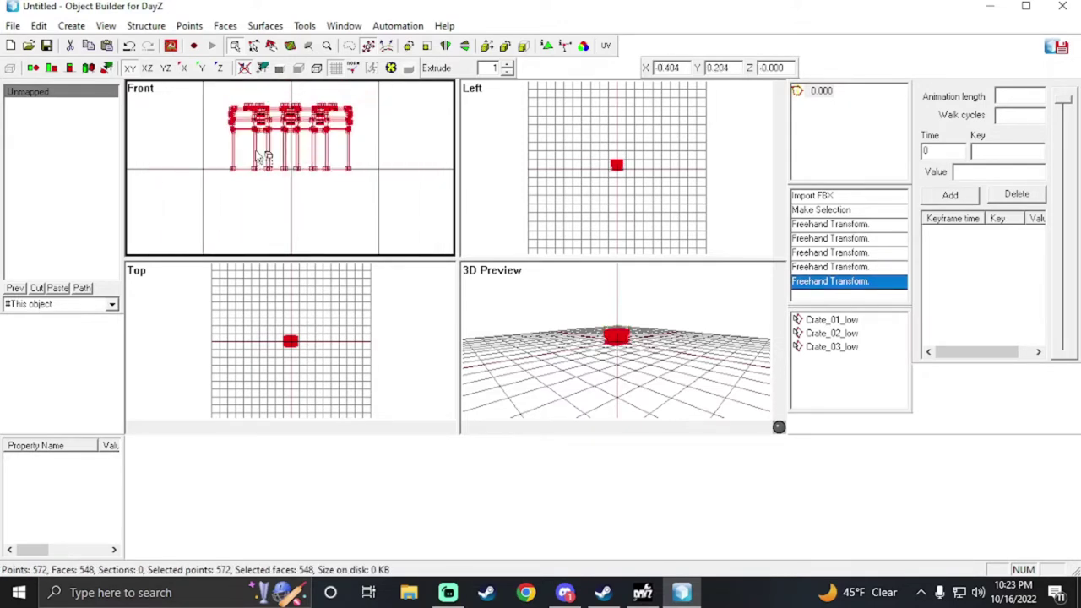
scroll(326, 379, "up", 3)
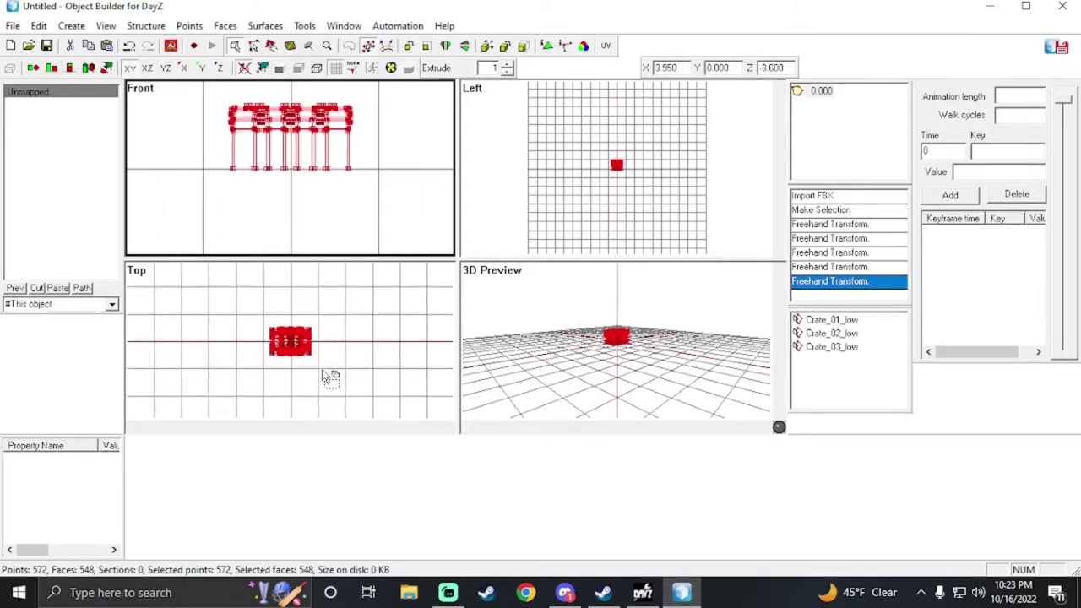
scroll(321, 377, "up", 2)
scroll(291, 372, "down", 2)
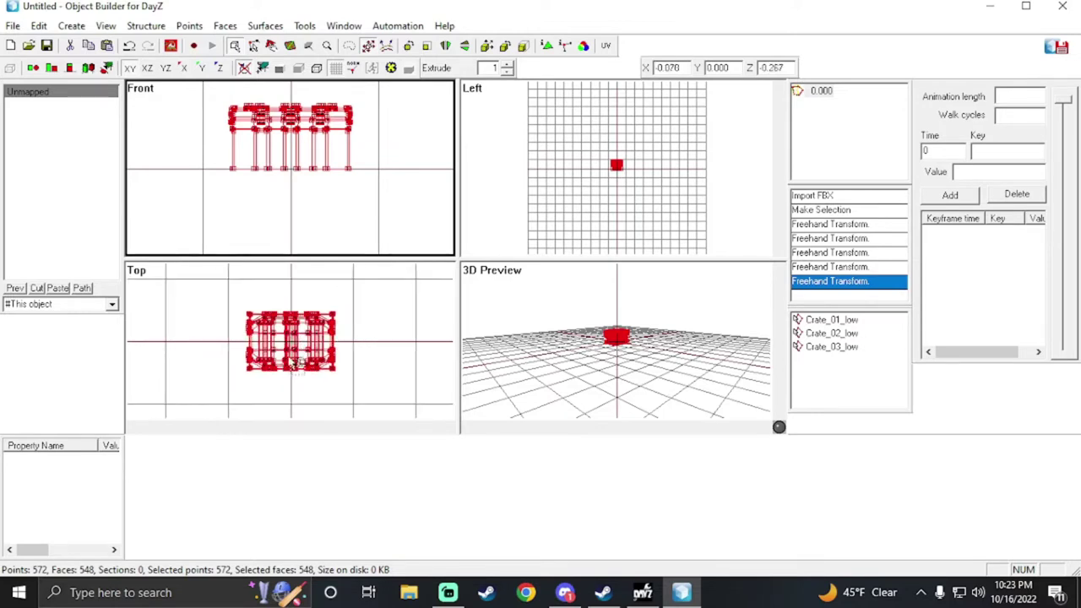
scroll(676, 181, "up", 1)
scroll(678, 181, "up", 3)
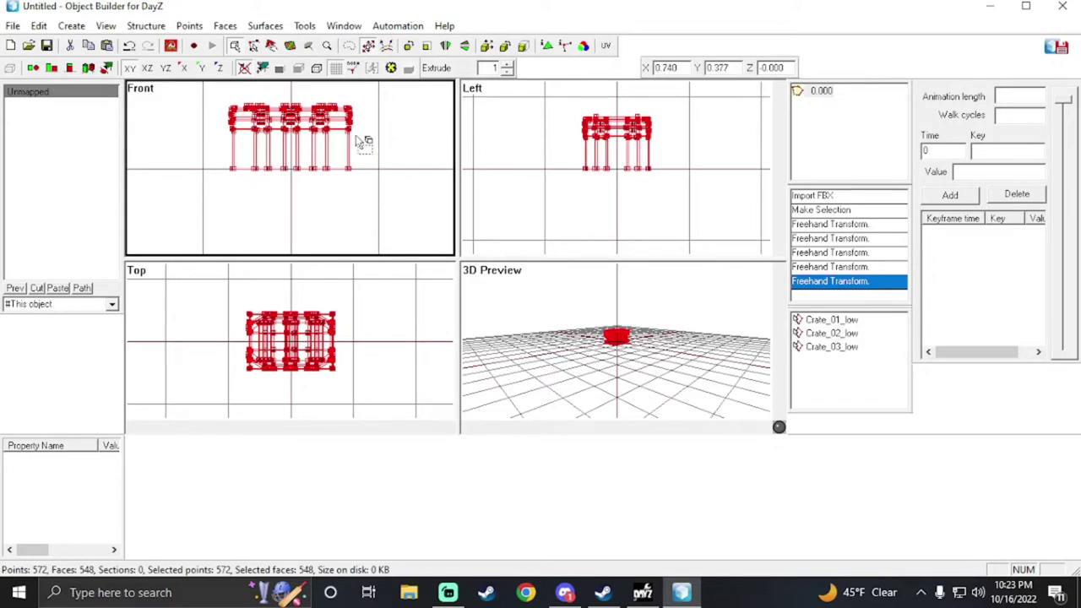
left_click_drag(212, 113, 452, 240)
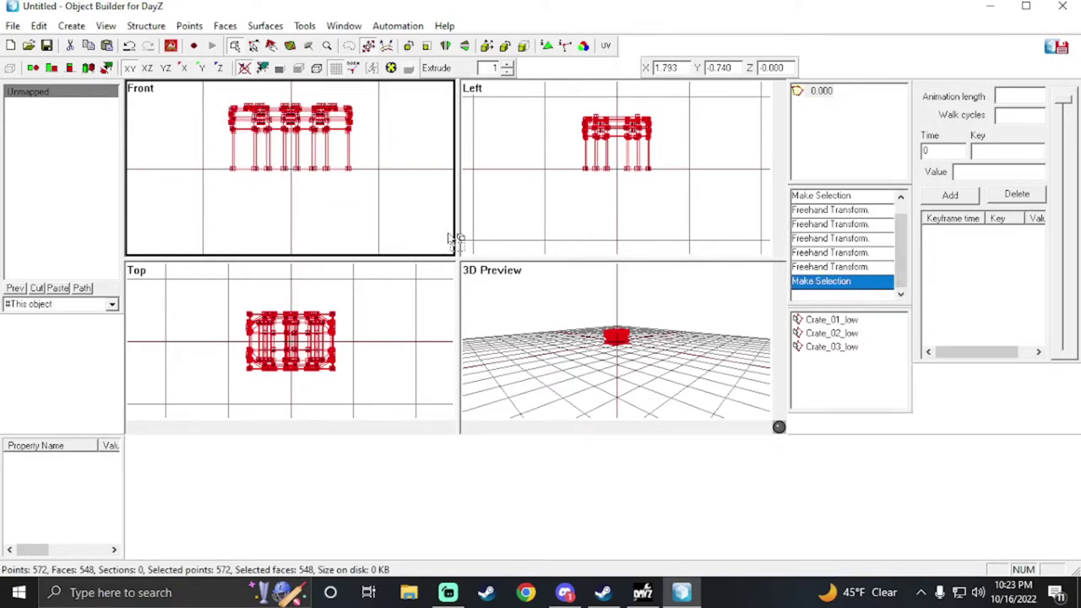
- In Face Properties, set the texture to Sample_Crate\data\crate_co.paa
key("e")
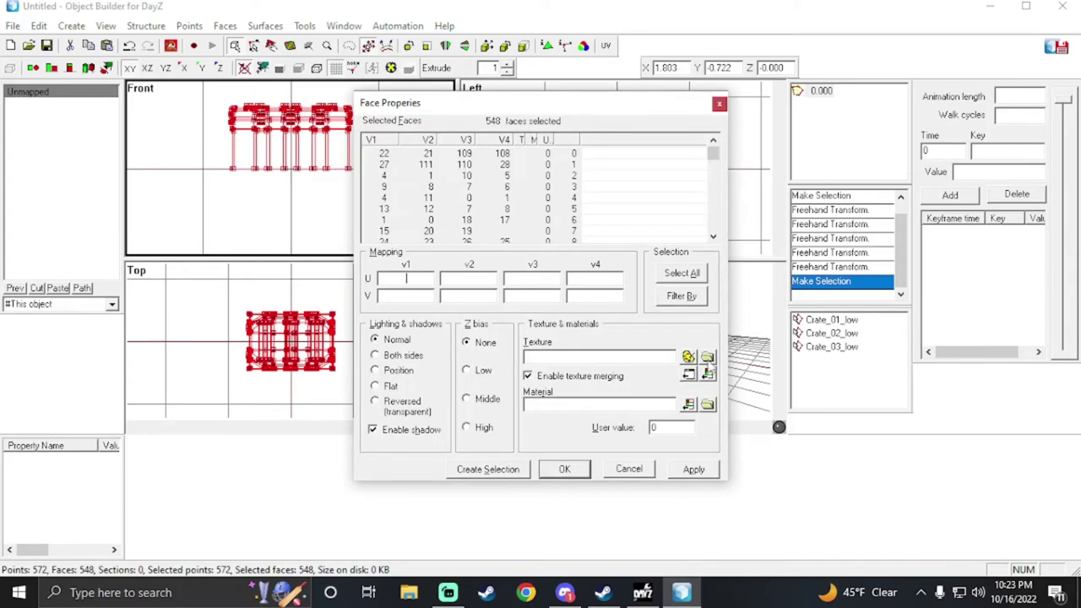
left_click(708, 357)
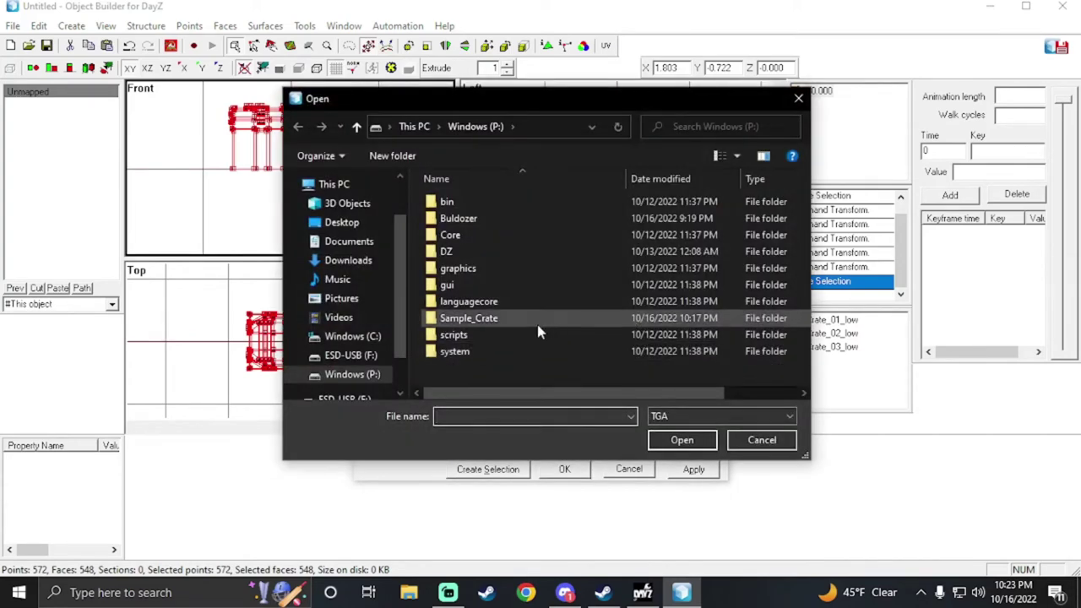
double_click(507, 322)
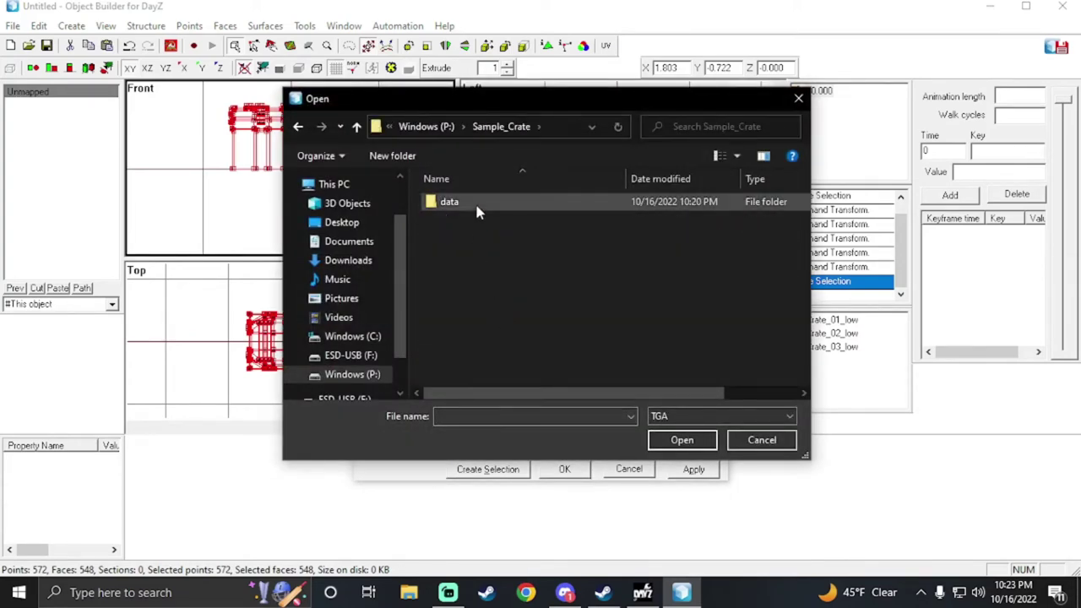
double_click(456, 202)
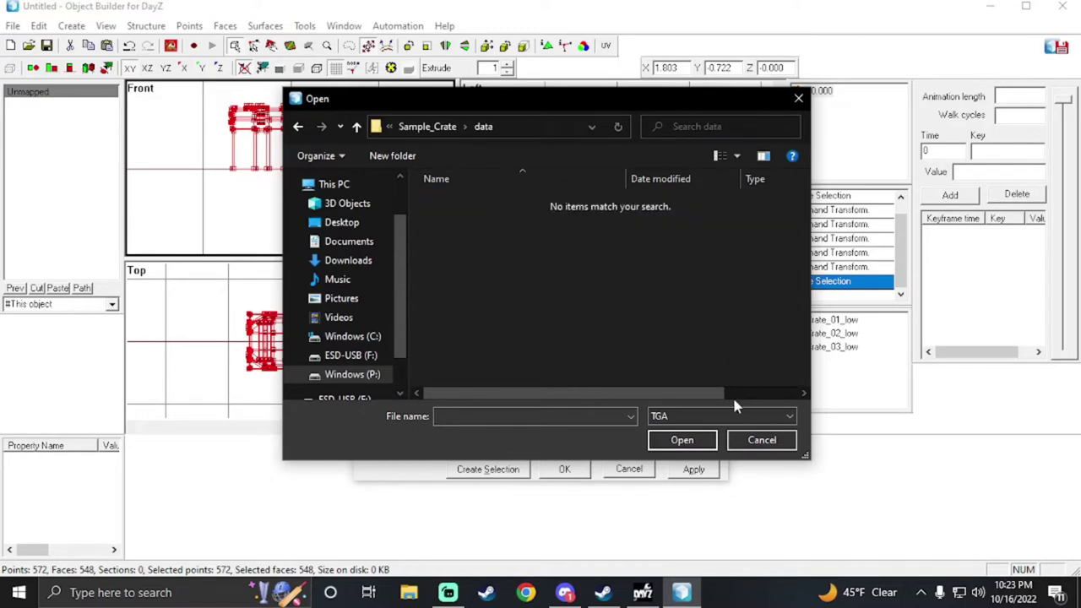
left_click(700, 418)
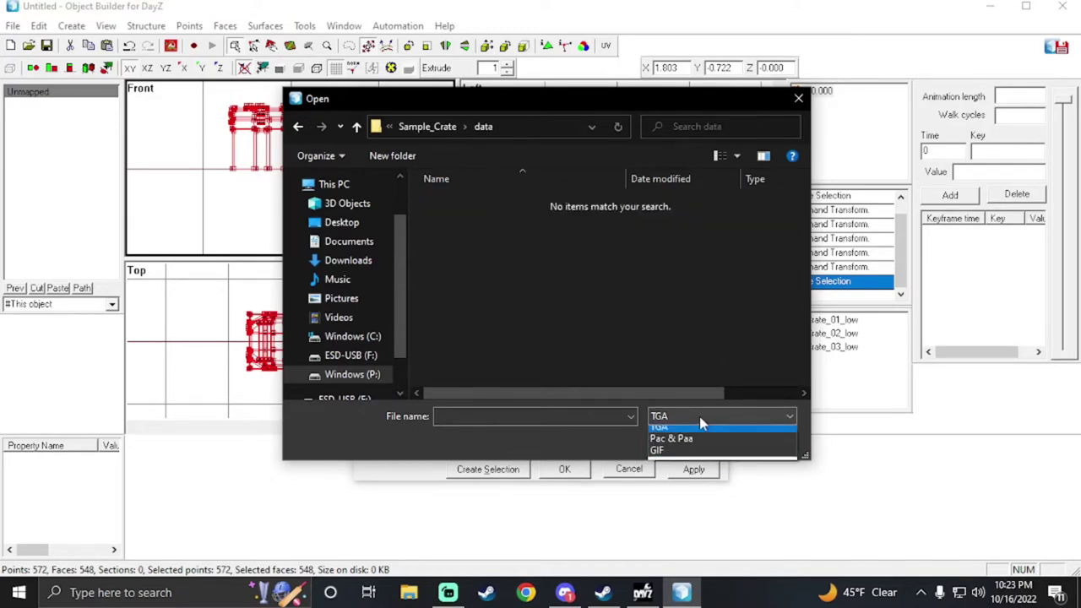
left_click(693, 446)
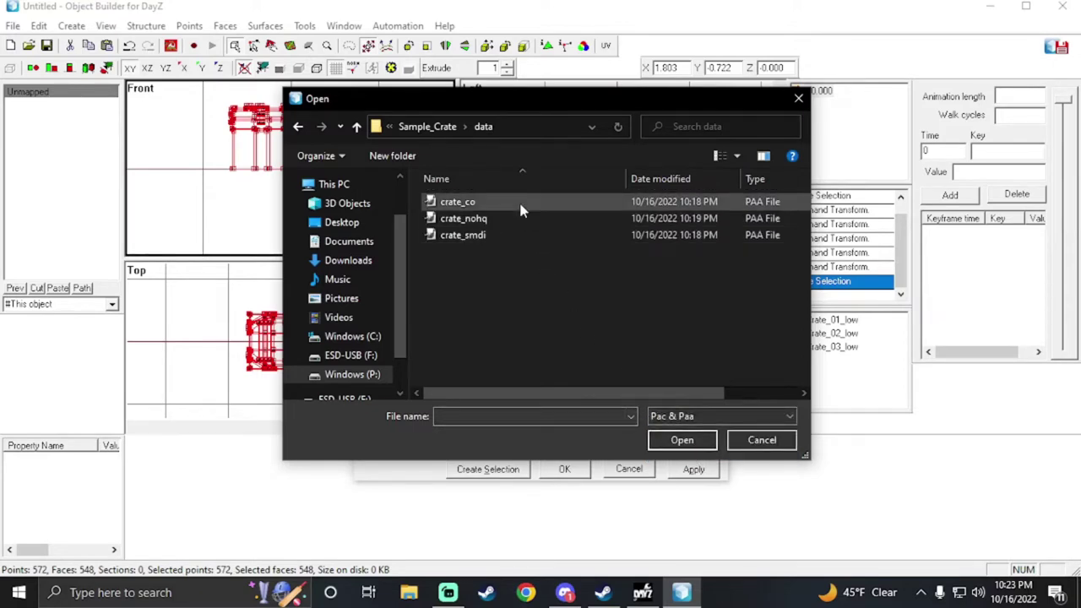
double_click(520, 204)
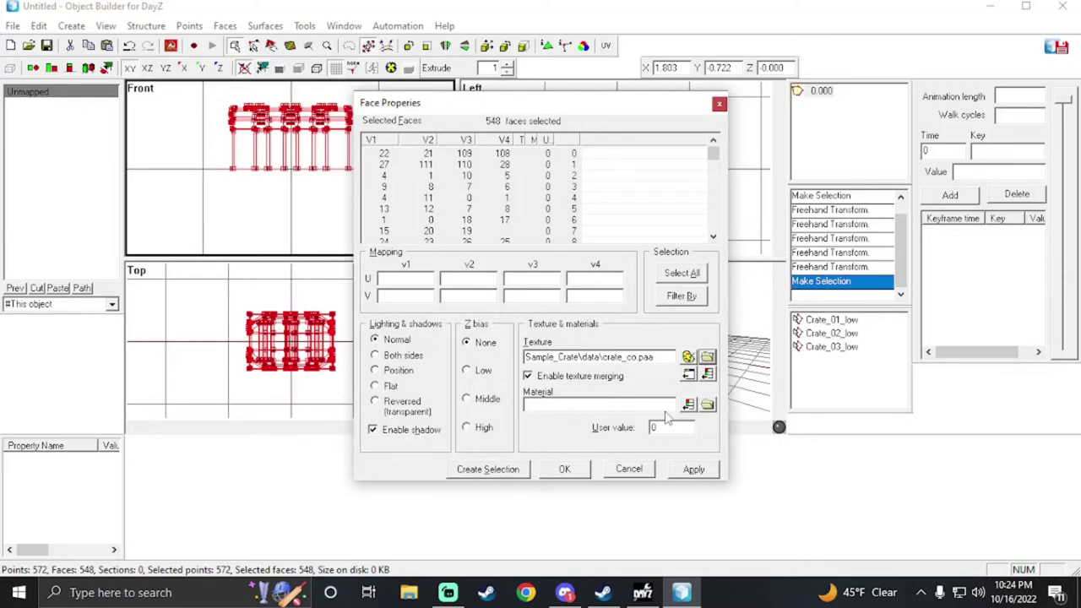
- Set the material to crate.rvmat and apply both to the selected faces
left_click(708, 405)
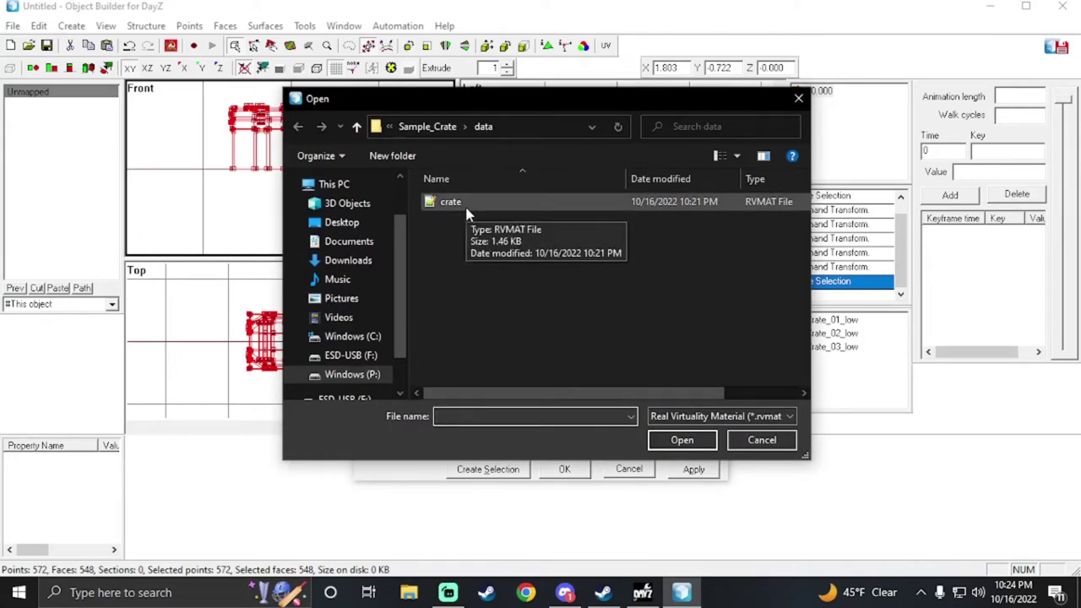
double_click(450, 202)
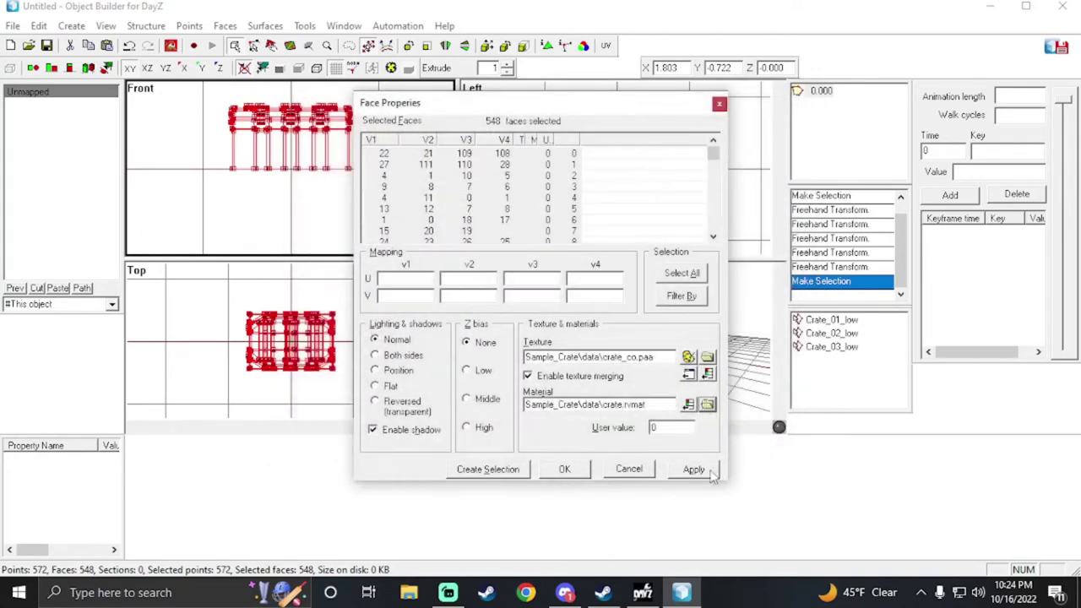
left_click(713, 475)
left_click(564, 470)
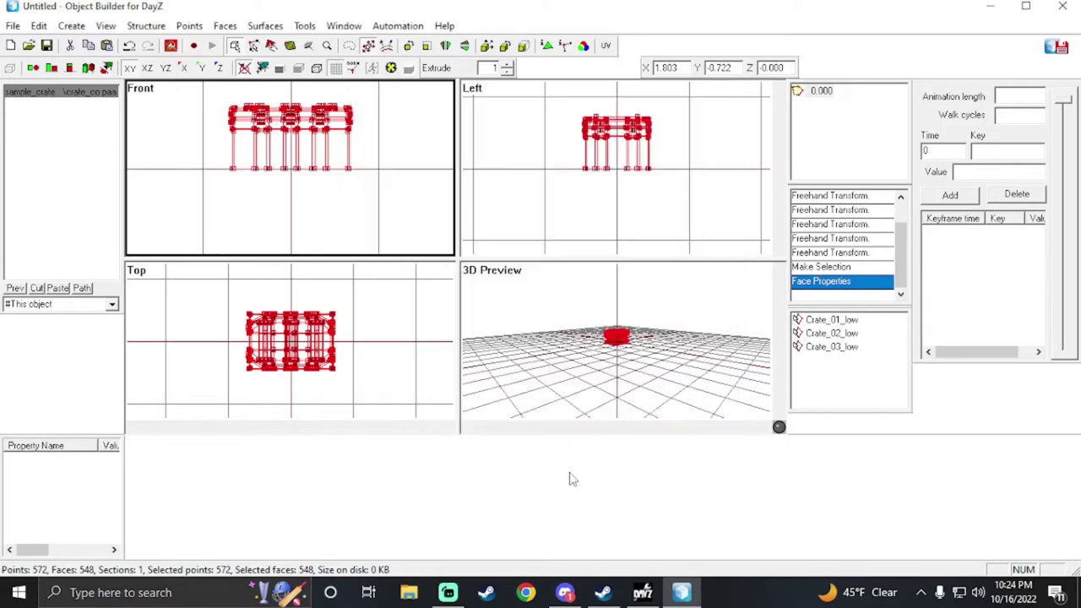
- Start a Buldozer preview of the textured crate, then exit it
right_click(170, 43)
left_click(184, 54)
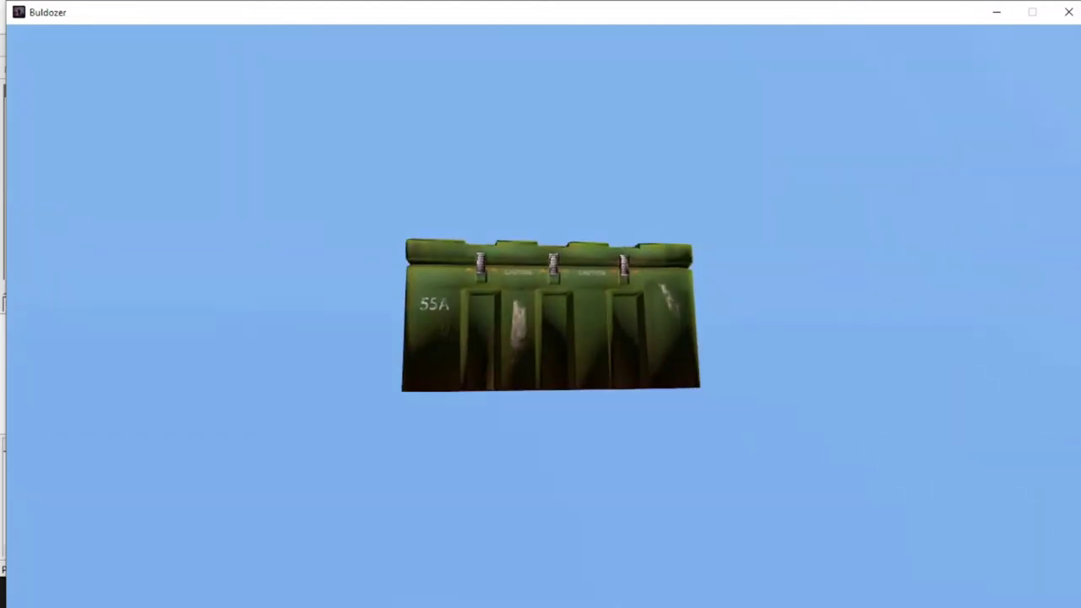
key("Escape")
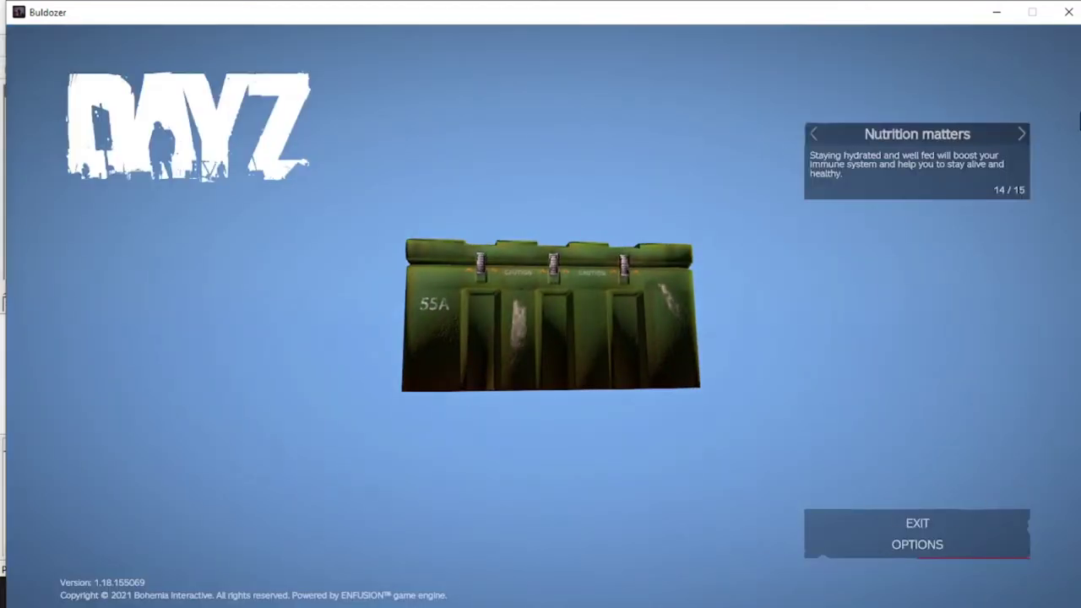
left_click(918, 521)
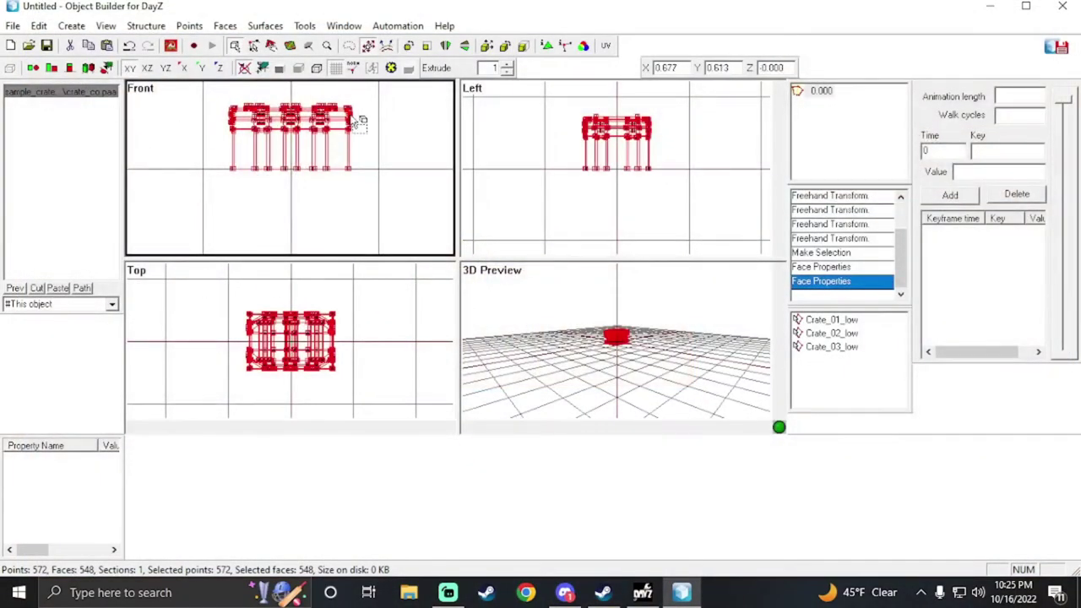
- Select the whole model and delete the Crate_01_low, Crate_02_low and Crate_03_low selections
scroll(306, 134, "up", 2)
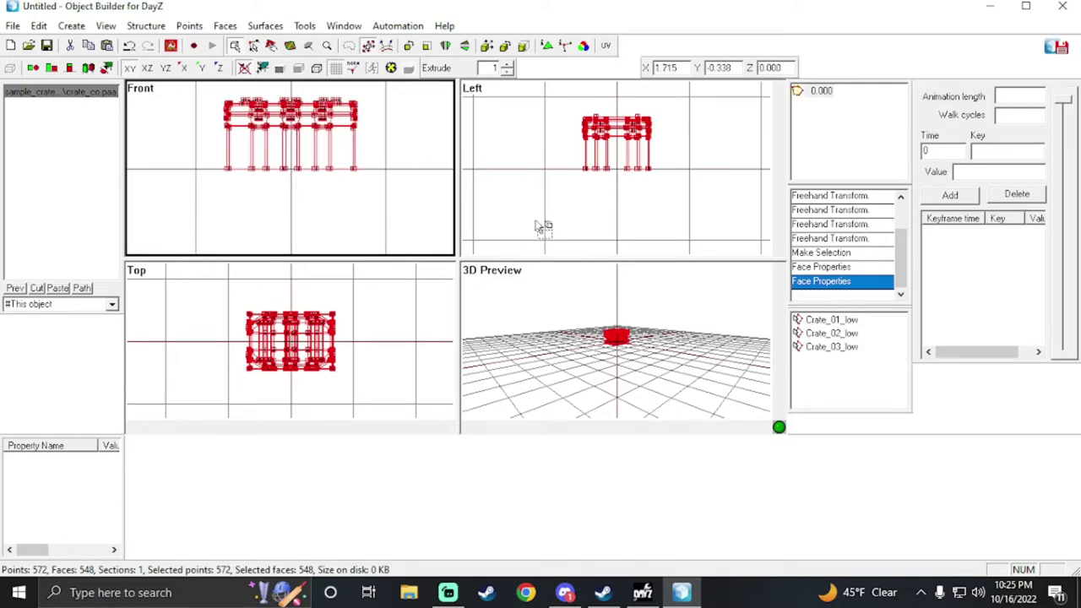
left_click_drag(557, 104, 715, 218)
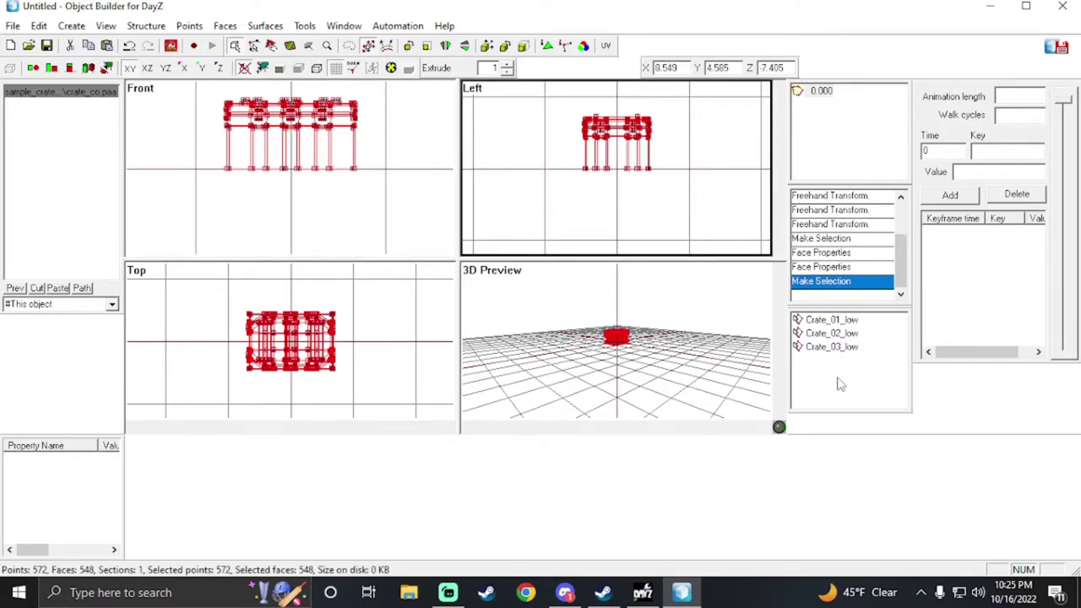
left_click_drag(841, 385, 816, 322)
right_click(816, 327)
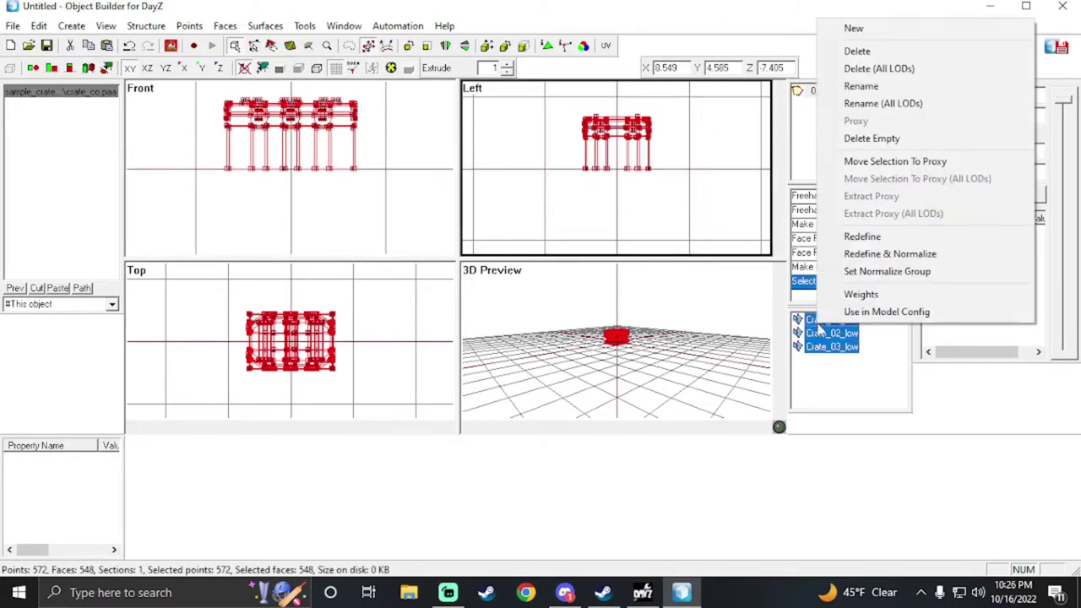
left_click(857, 51)
- Create a new named selection called crate
right_click(838, 353)
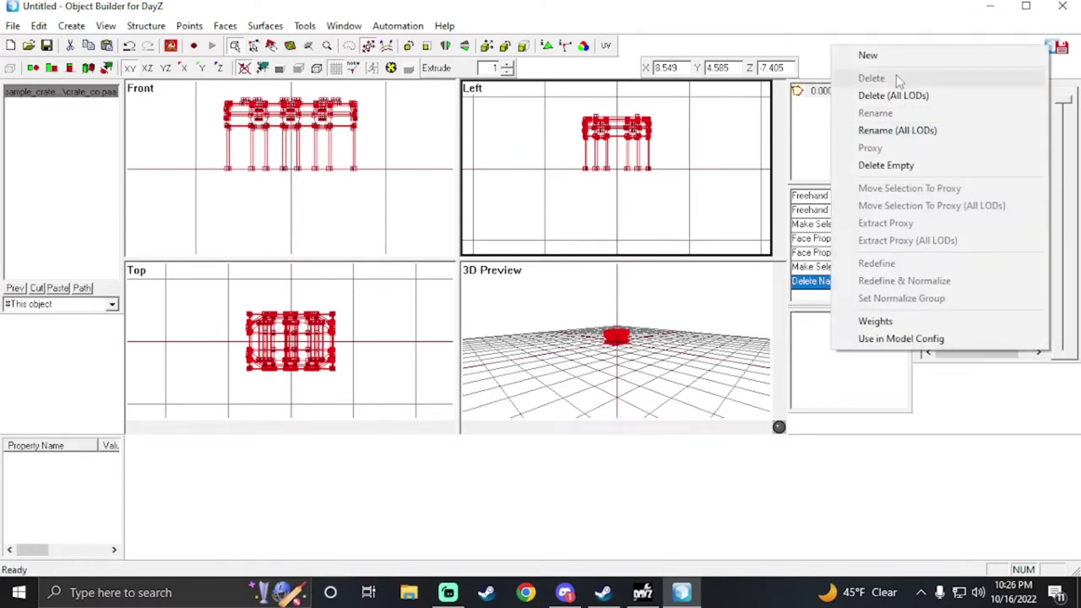
left_click(879, 55)
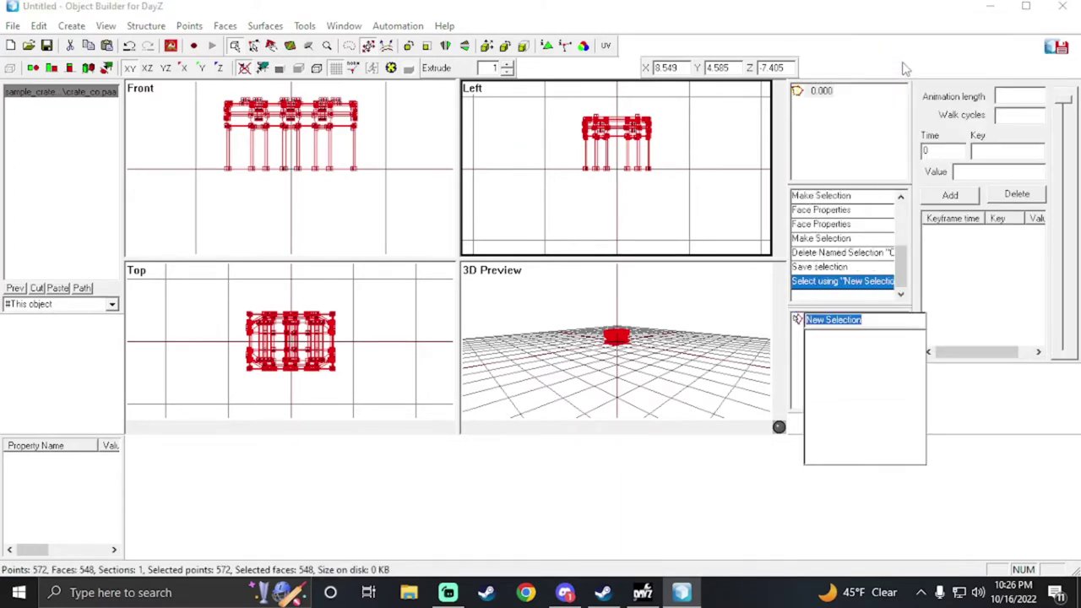
type("crate")
key("Return")
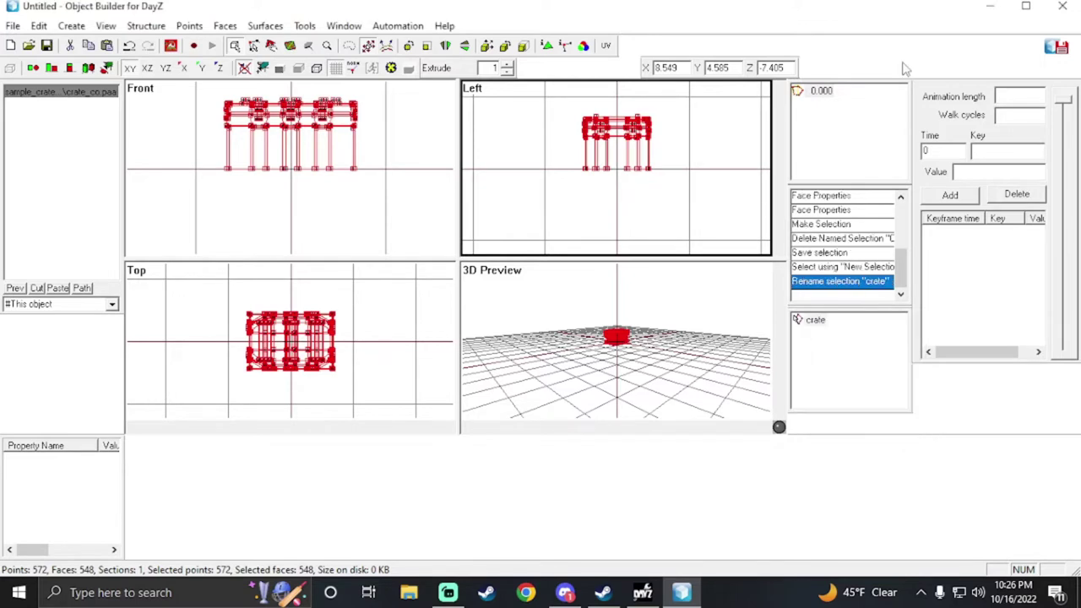
- Create a second named selection called zbytek and select it
right_click(854, 379)
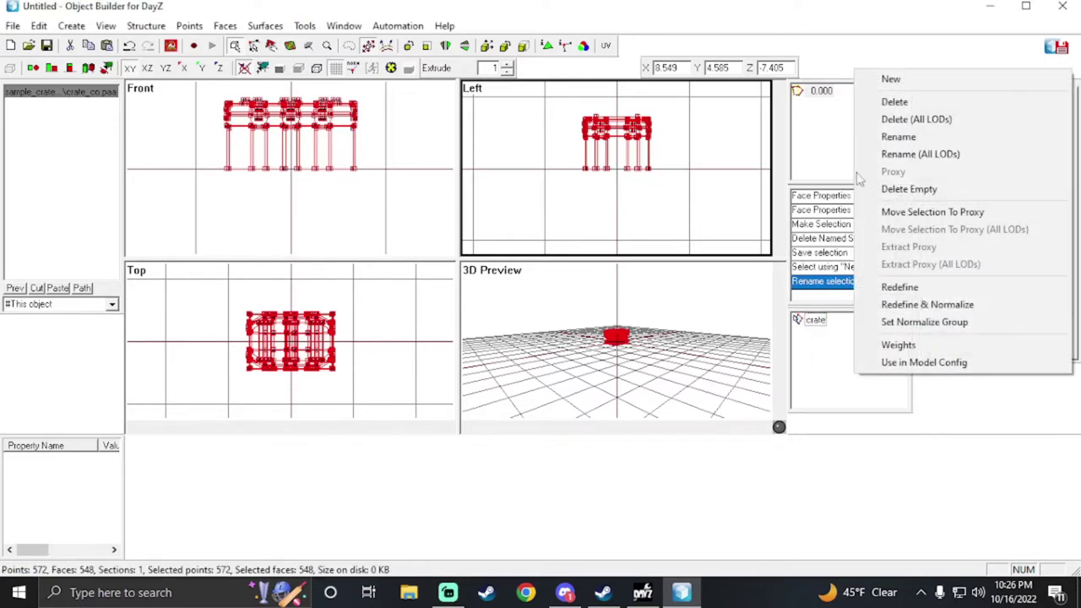
left_click(892, 79)
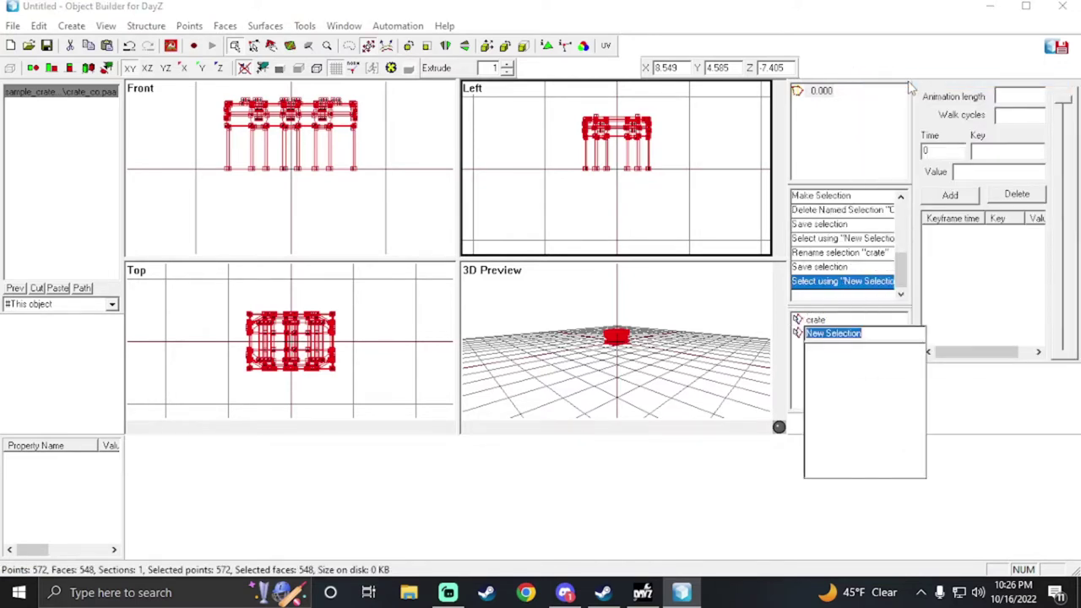
type("zb")
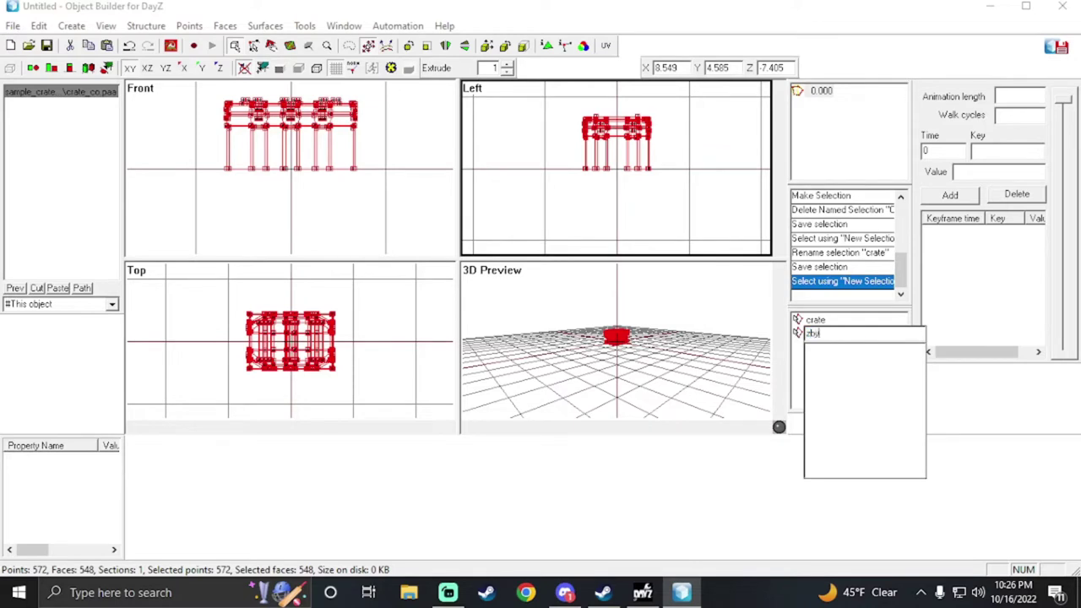
type("ytek")
key("Return")
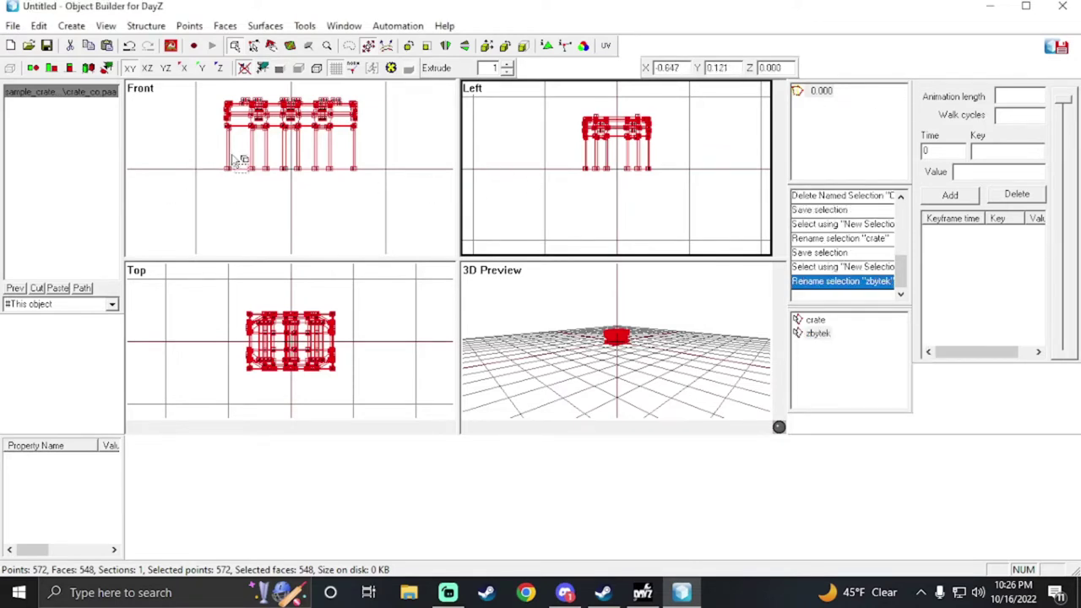
left_click(818, 334)
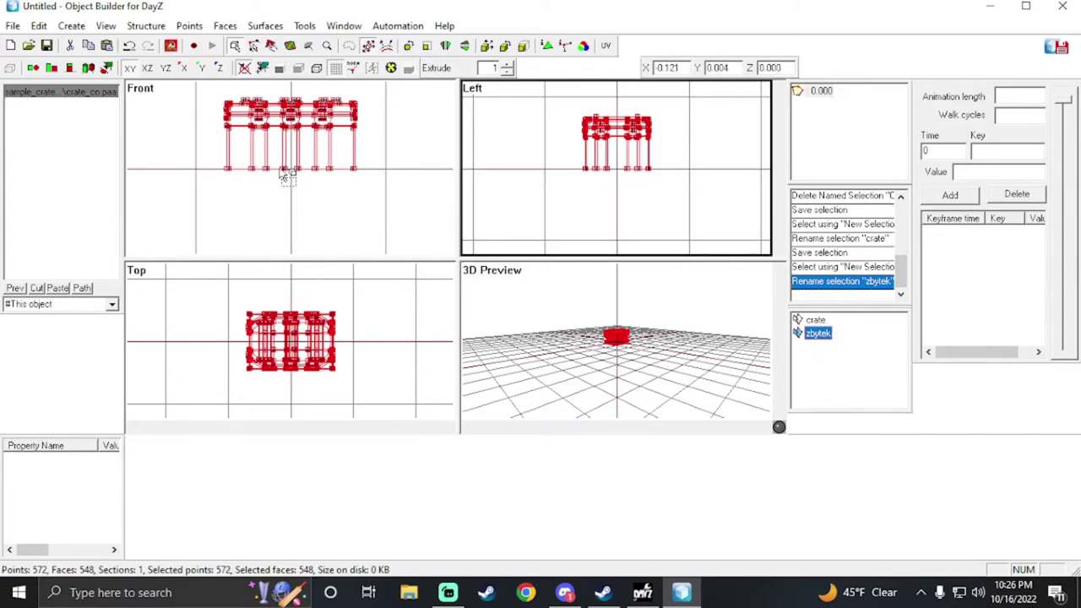
scroll(287, 175, "down", 2)
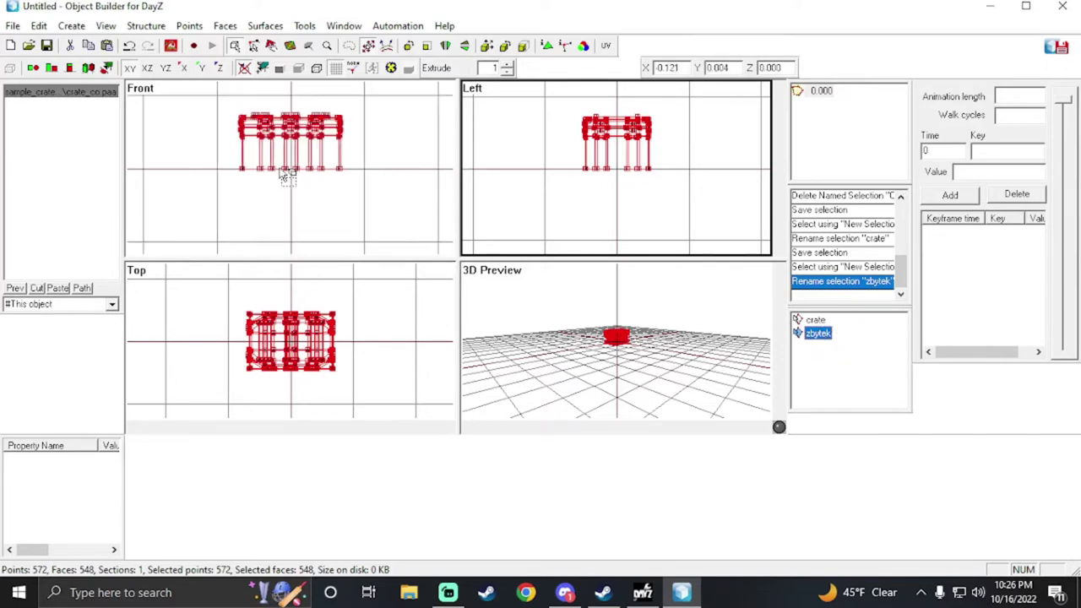
- Add a default-size box primitive and position it over the crate
left_click(71, 27)
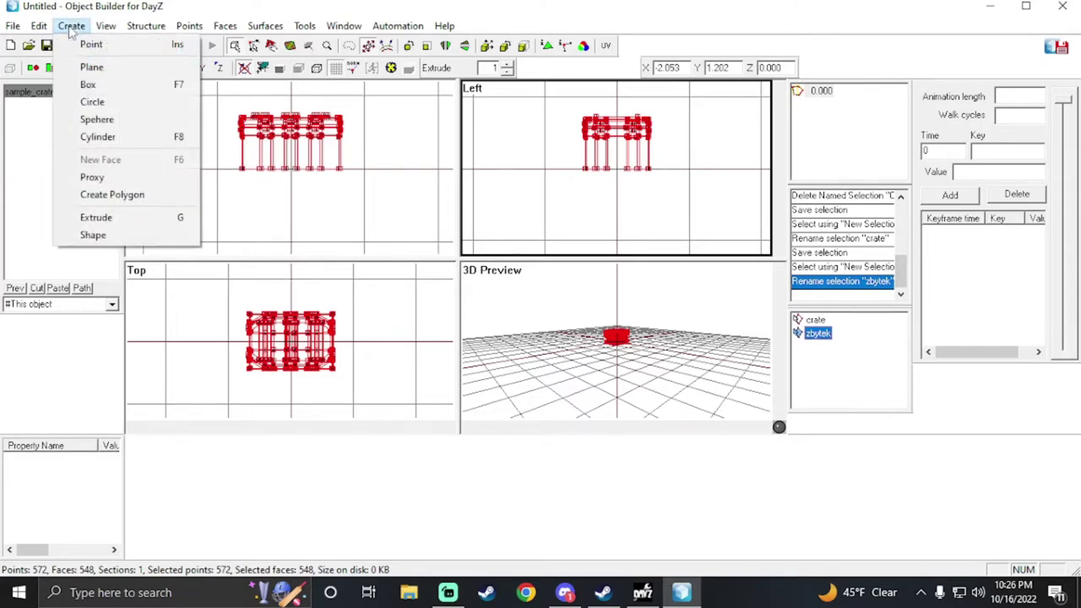
left_click(88, 84)
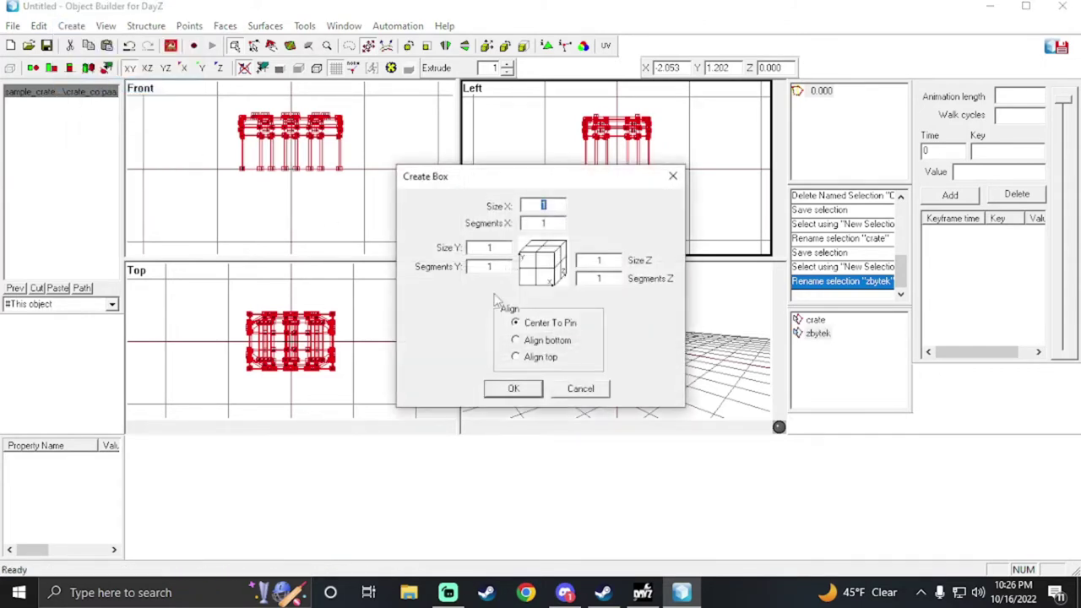
left_click(515, 388)
left_click_drag(270, 176, 269, 163)
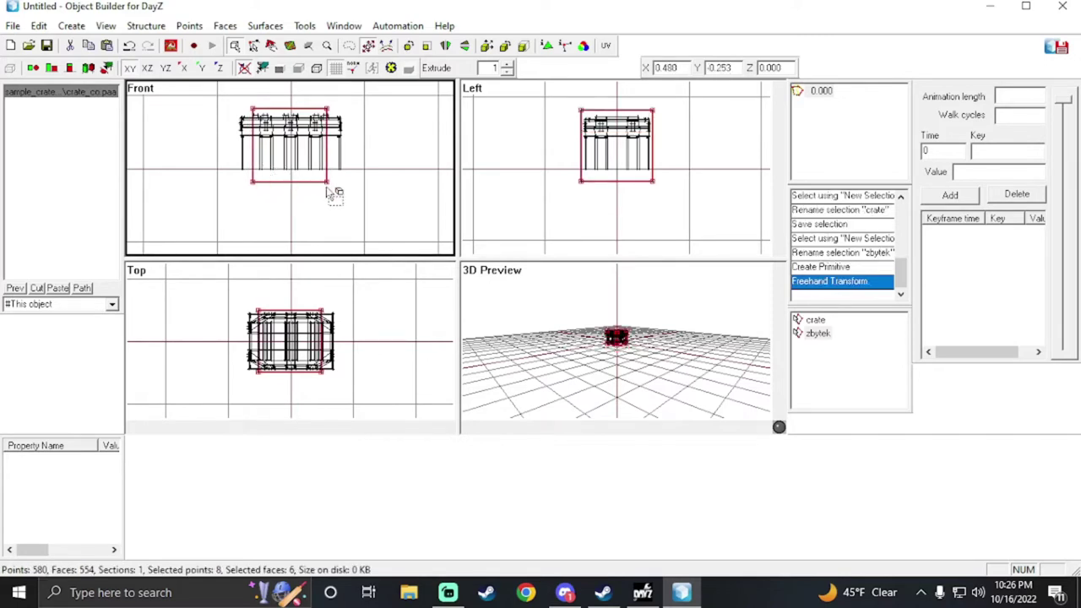
scroll(324, 366, "up", 2)
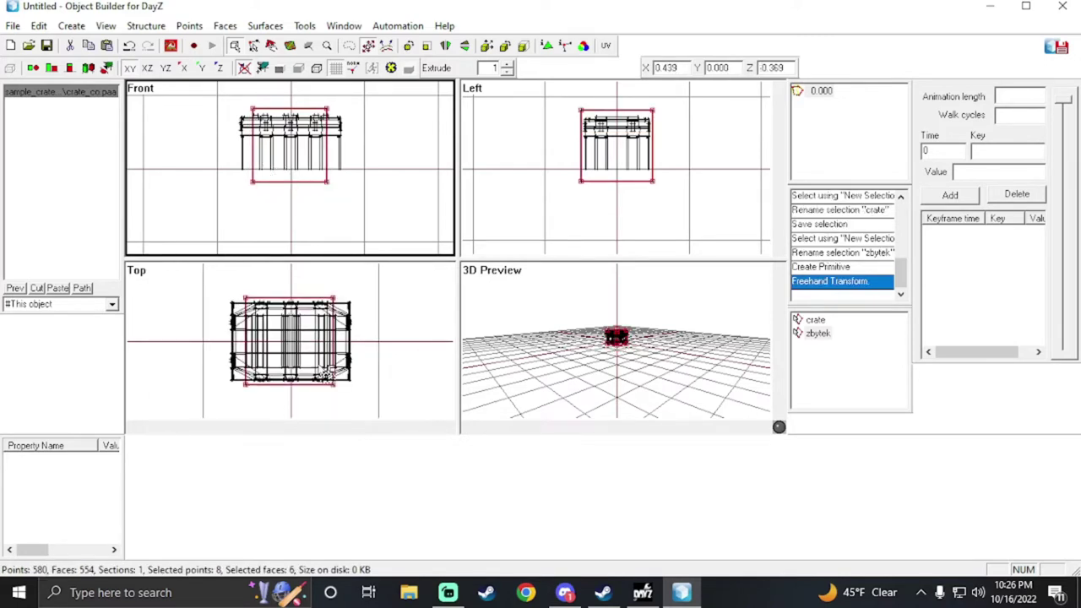
left_click_drag(279, 169, 268, 169)
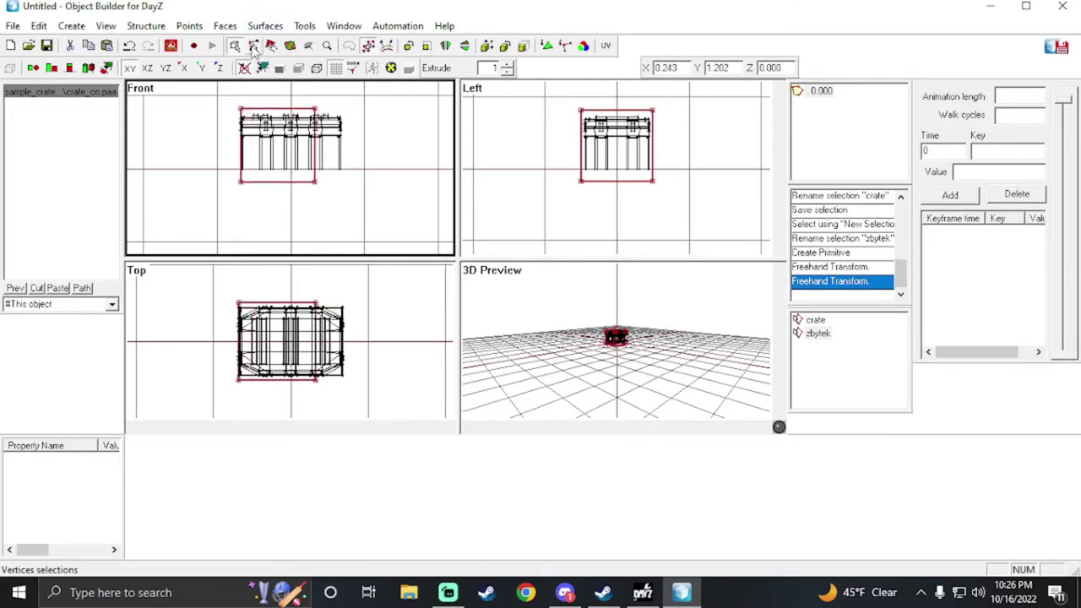
- Move the box's corner and top points to match the crate's edges in the front view
left_click_drag(318, 99, 340, 118)
mouse_move(324, 193)
left_mouse_down()
mouse_move(314, 181)
mouse_move(345, 180)
left_mouse_up()
left_click_drag(229, 101, 374, 114)
left_click_drag(304, 99, 282, 96)
mouse_move(365, 174)
left_mouse_down()
mouse_move(245, 191)
mouse_move(264, 192)
left_mouse_up()
- Align the box's top and bottom edge points with the crate outline in the top view
left_click(248, 294)
left_click_drag(247, 294, 387, 314)
left_click_drag(276, 285, 276, 292)
mouse_move(374, 404)
left_mouse_down()
mouse_move(229, 391)
mouse_move(213, 377)
mouse_move(251, 388)
left_mouse_up()
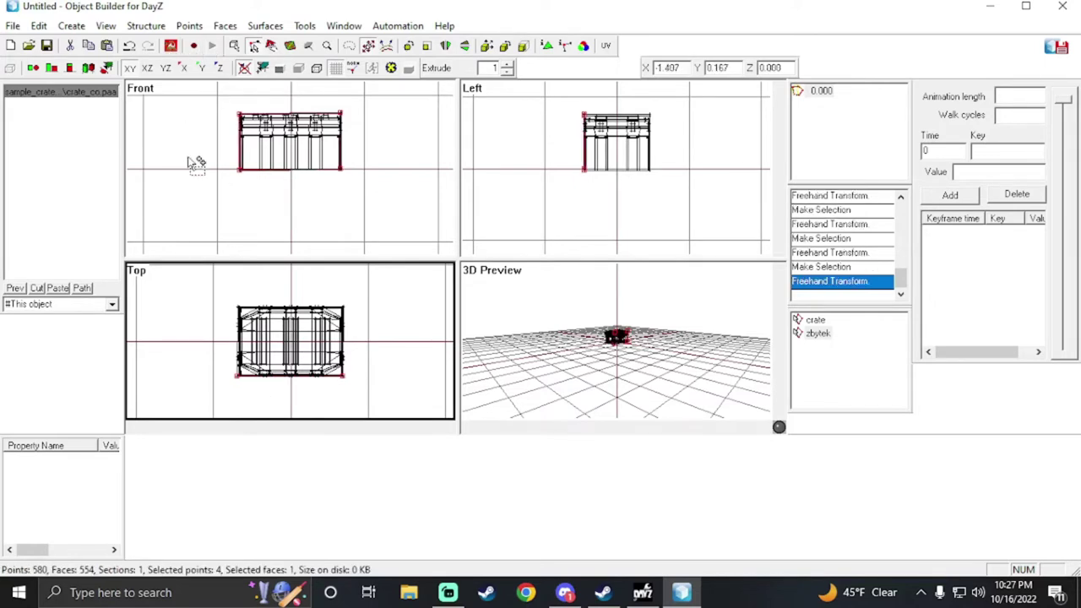
- Select the whole fitted box in the front view
scroll(193, 162, "up", 2)
scroll(212, 118, "up", 4)
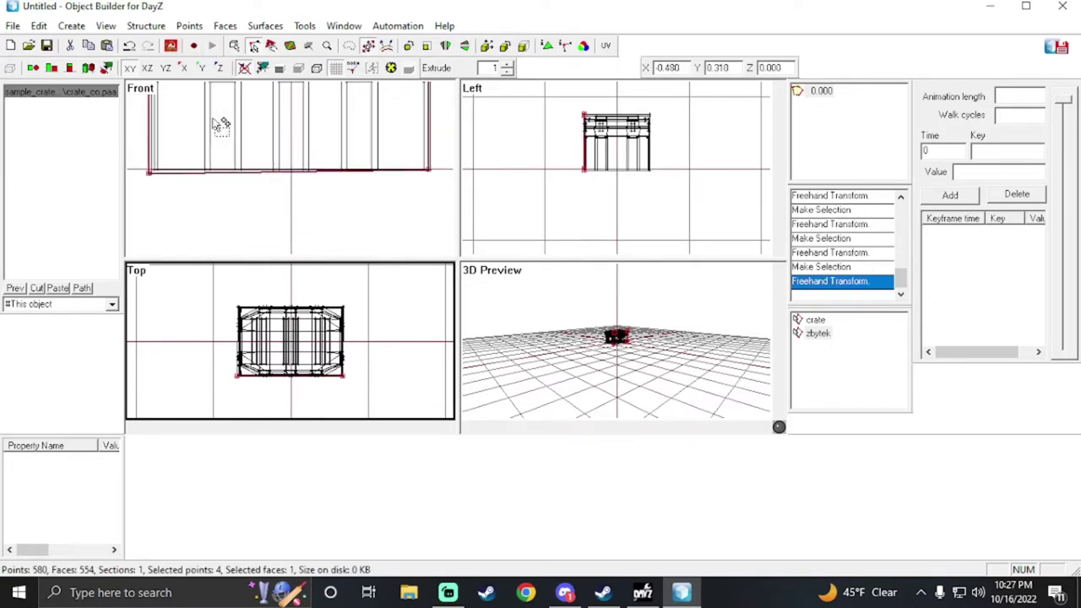
scroll(215, 126, "up", 1)
left_click(208, 155)
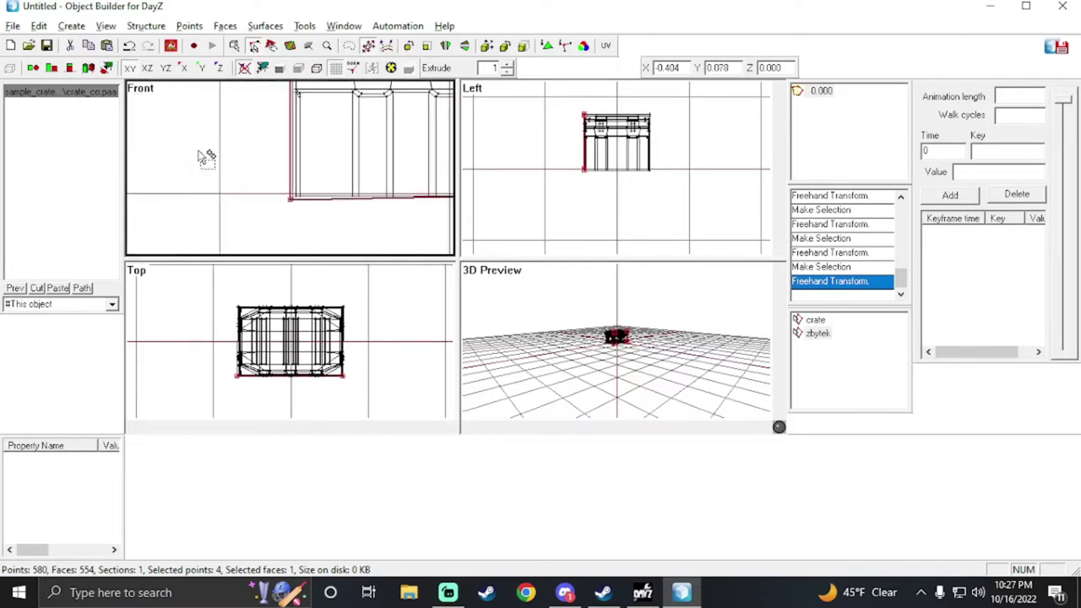
scroll(206, 157, "up", 1)
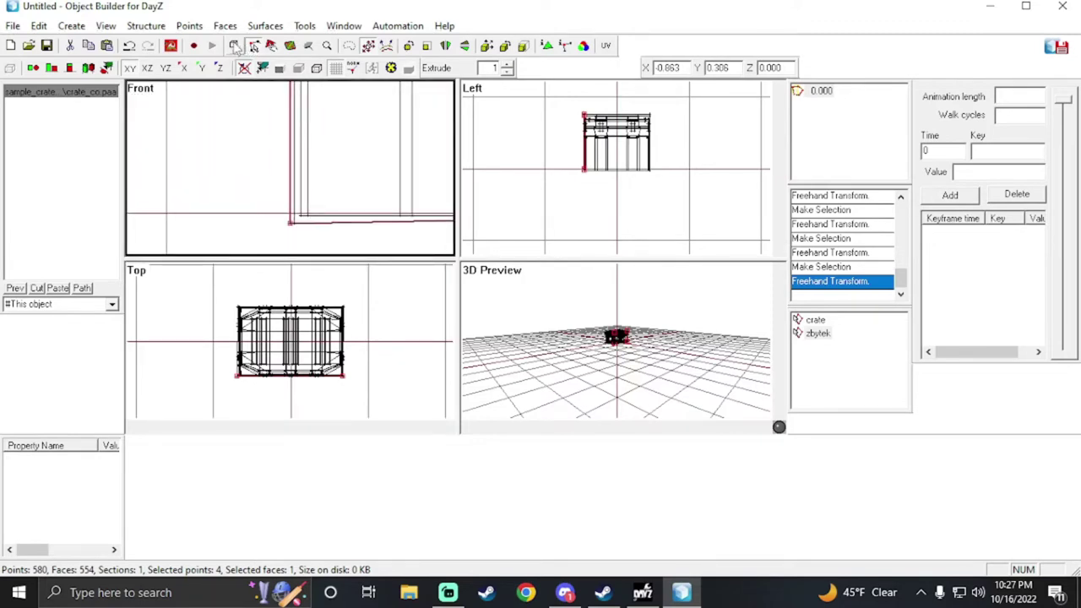
left_click_drag(285, 217, 299, 234)
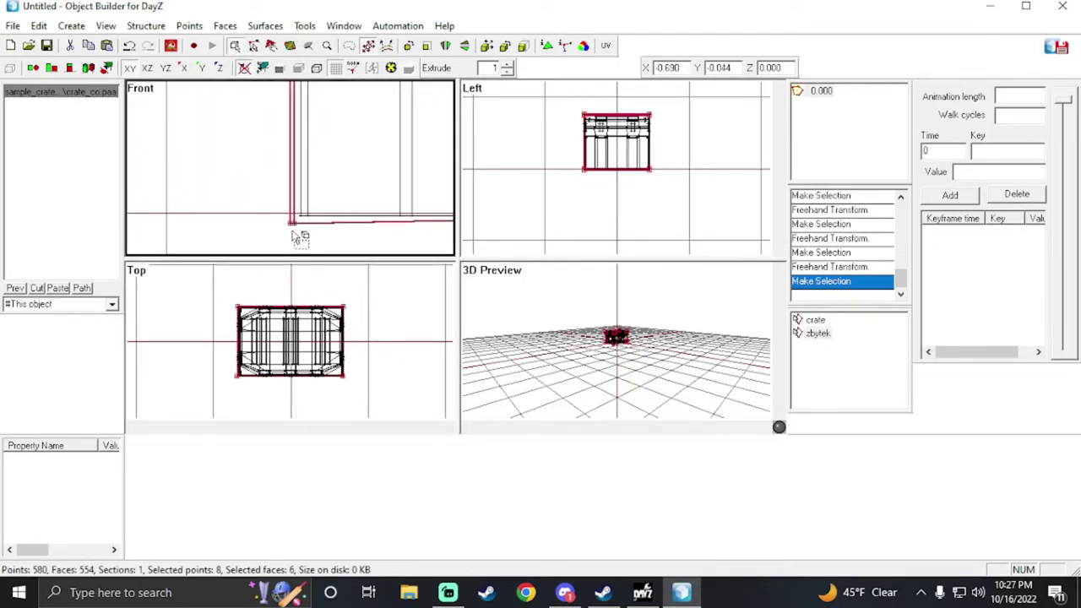
scroll(350, 200, "down", 4)
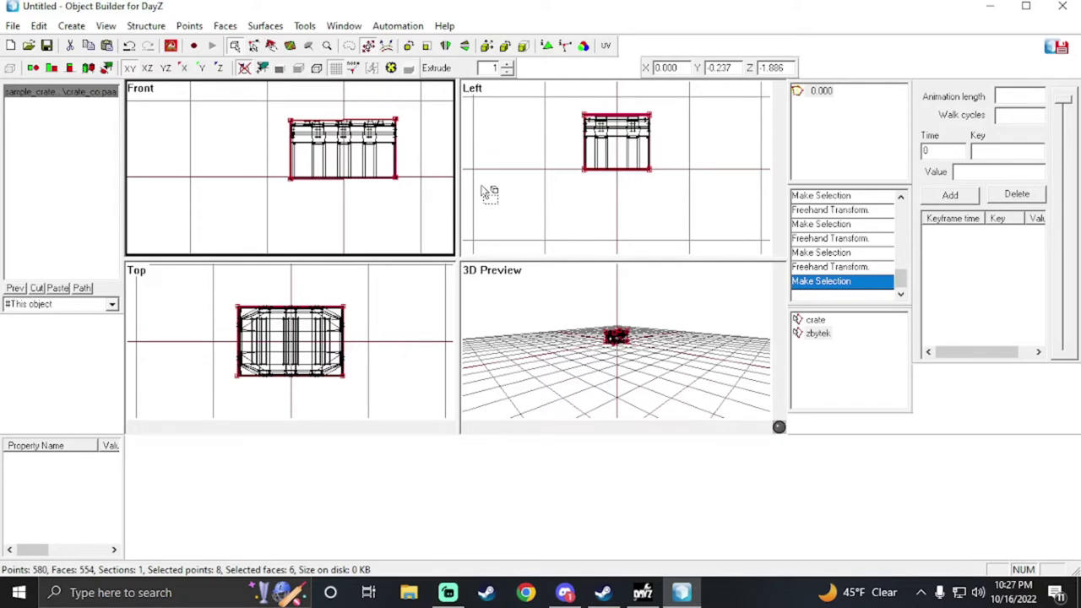
- Cut the box and paste it into a new LOD set to Geometry
key("Delete")
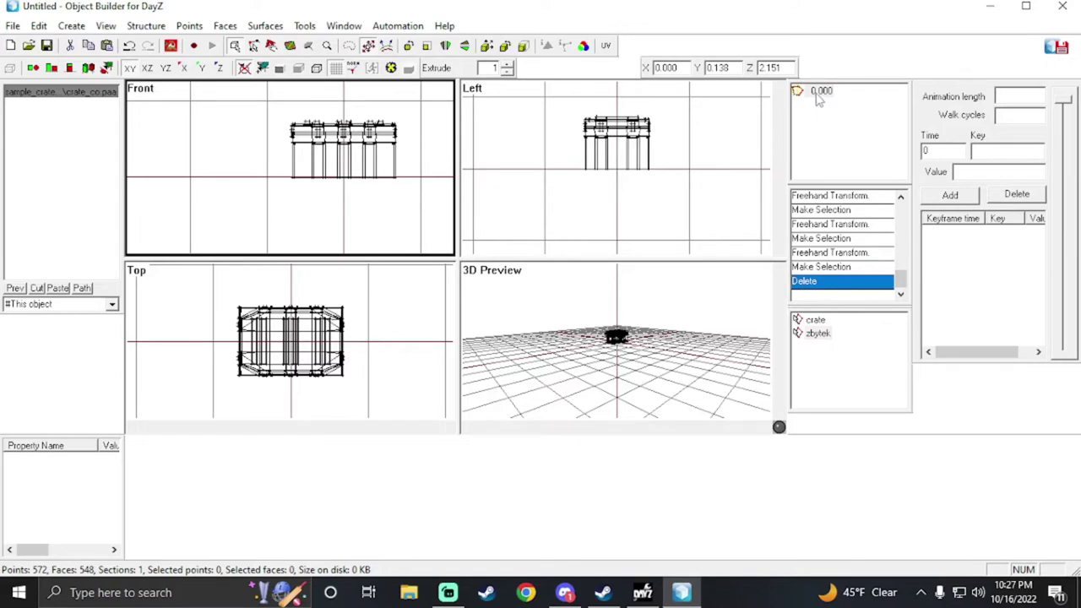
right_click(835, 130)
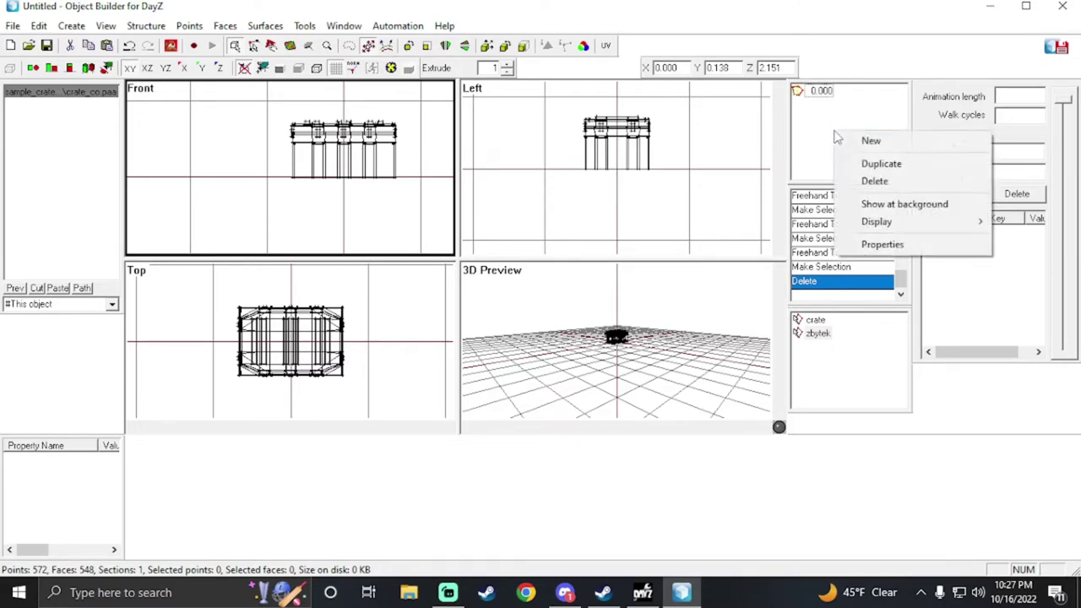
left_click(853, 143)
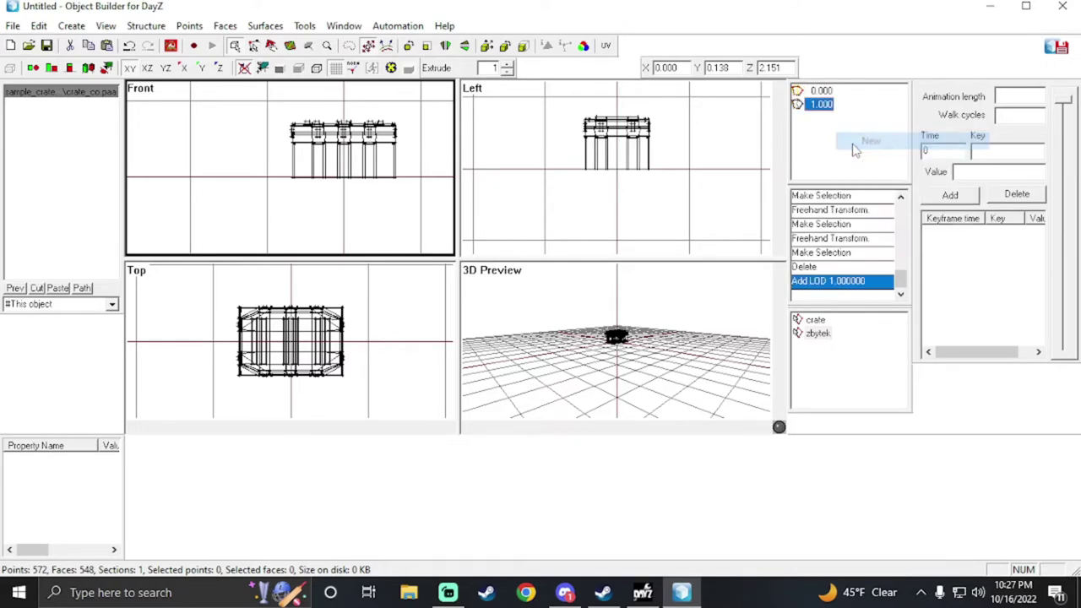
right_click(824, 110)
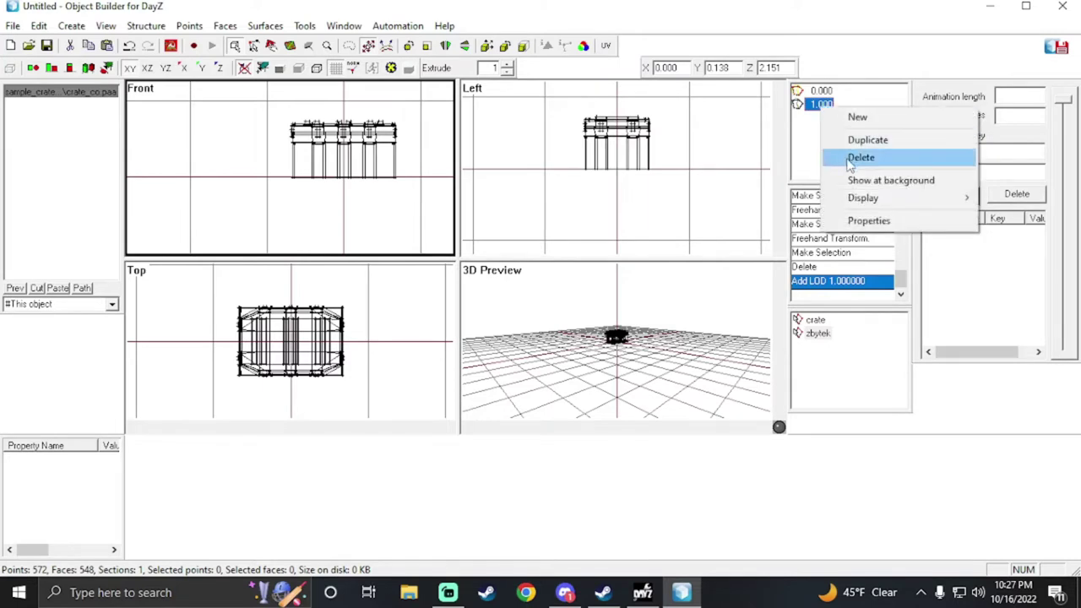
left_click(870, 220)
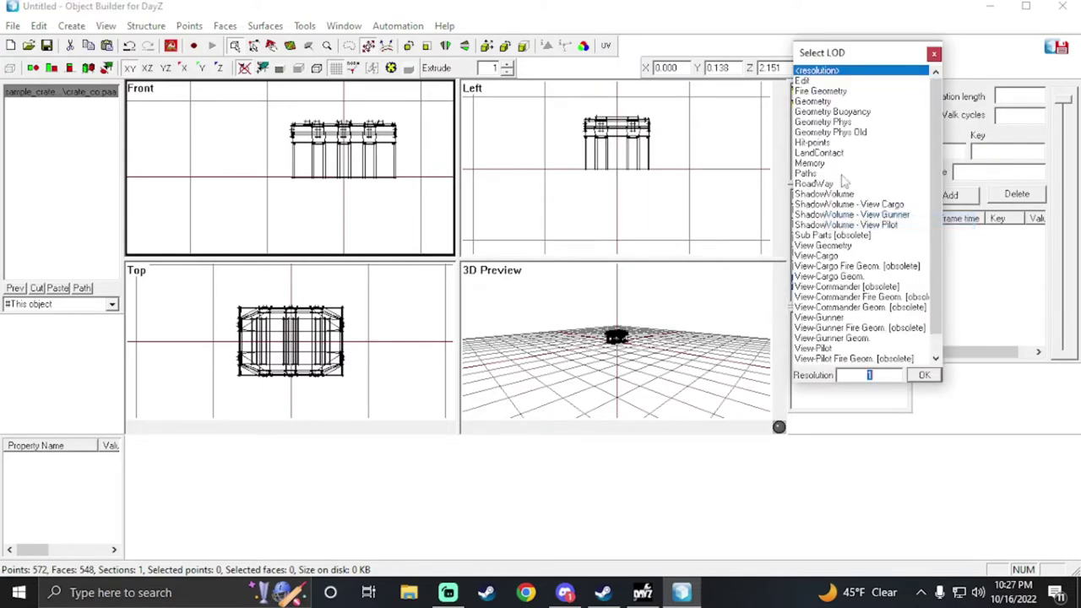
double_click(814, 102)
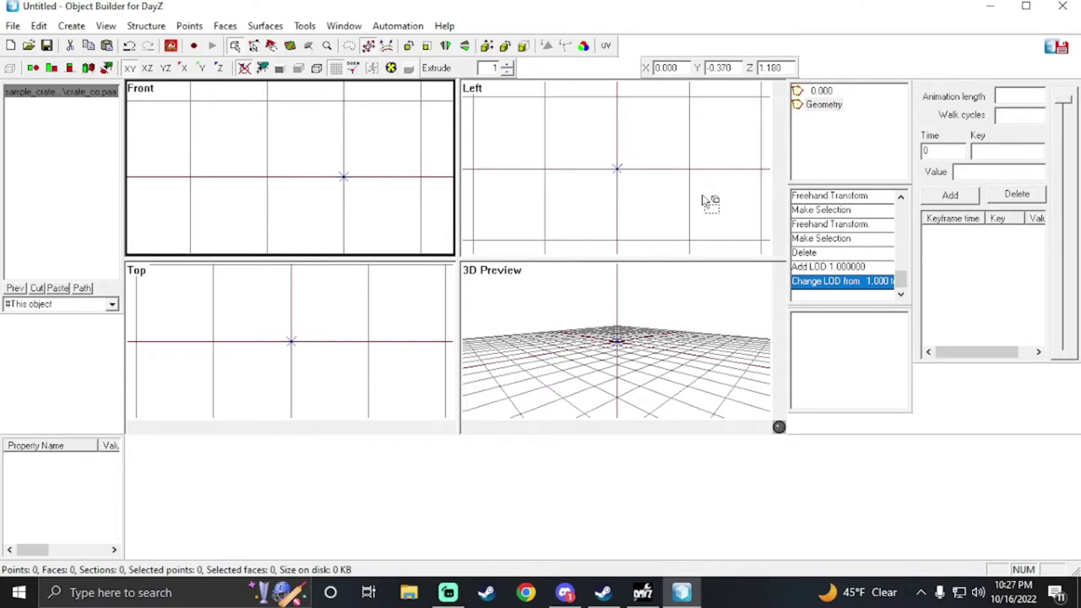
key("ctrl+v")
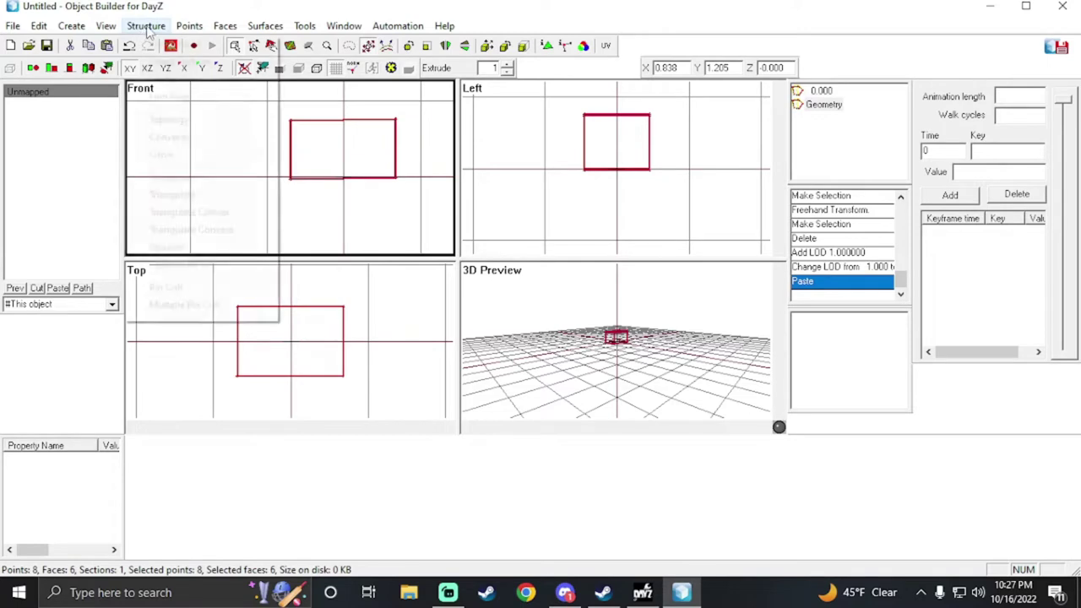
- Run Find Components so the box becomes Component01, and select it
left_click(147, 26)
mouse_move(179, 125)
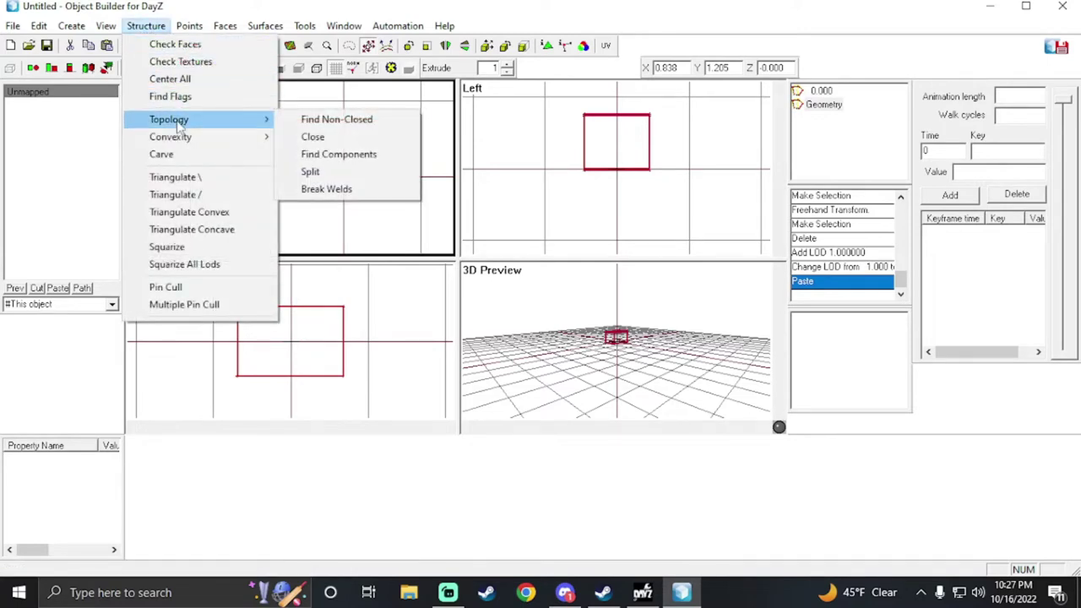
left_click(351, 154)
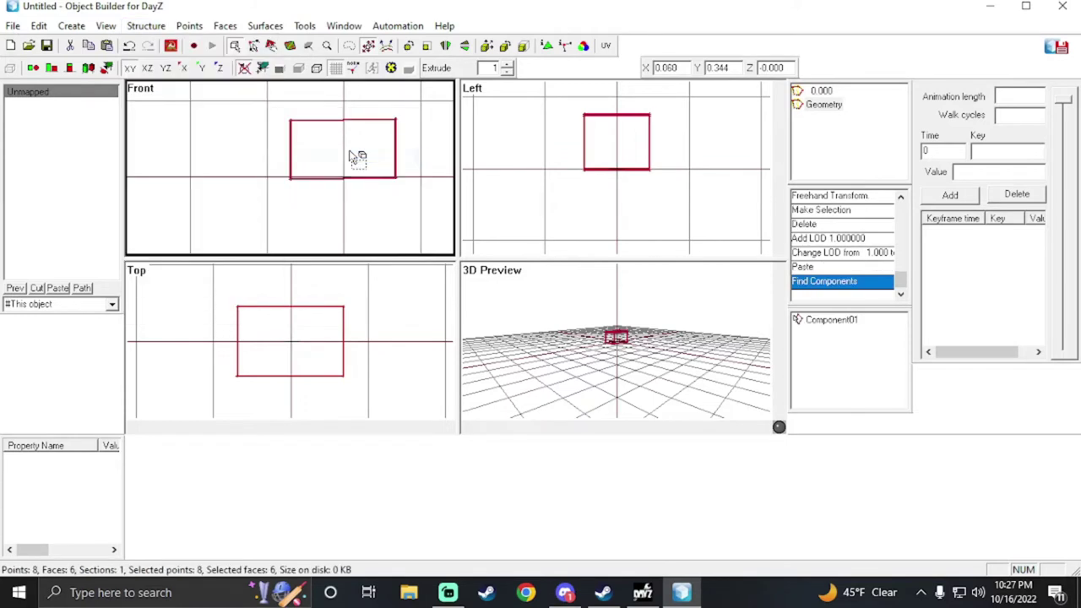
left_click(840, 322)
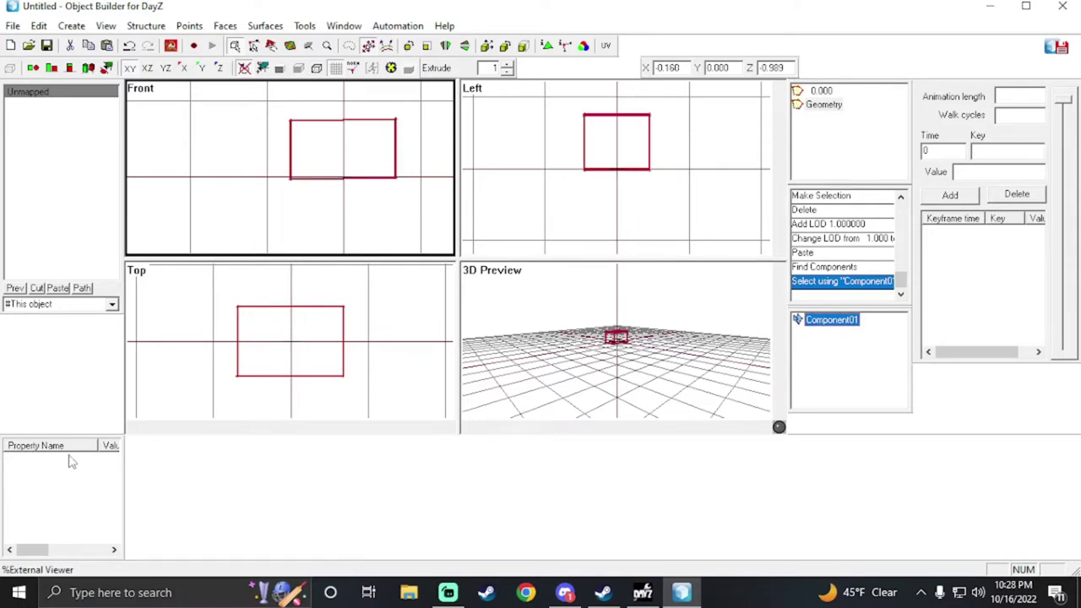
- Add the named property autocenter with value 0
right_click(43, 490)
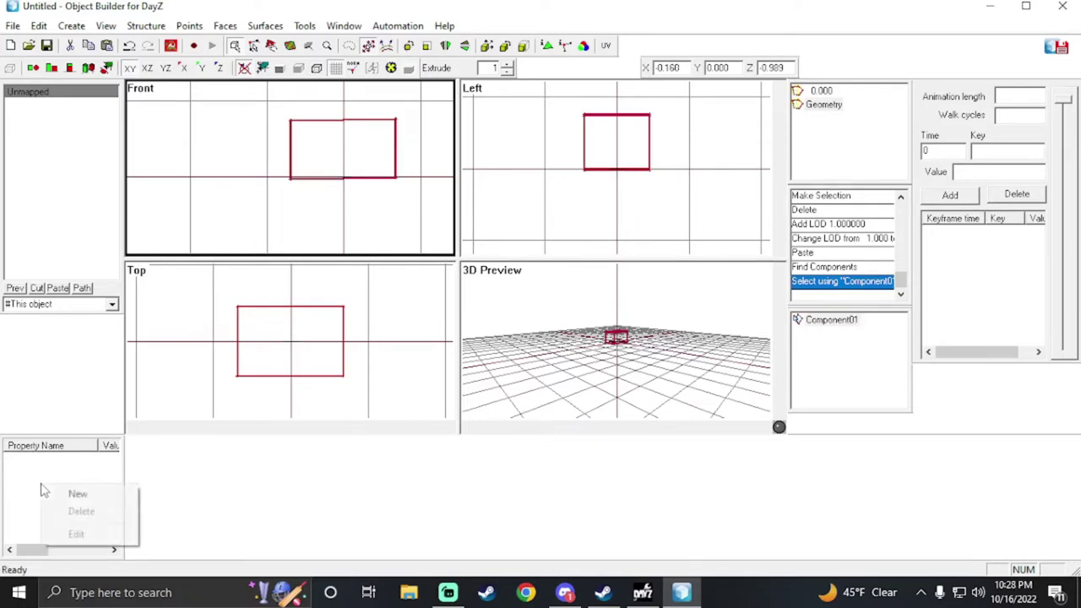
left_click(53, 499)
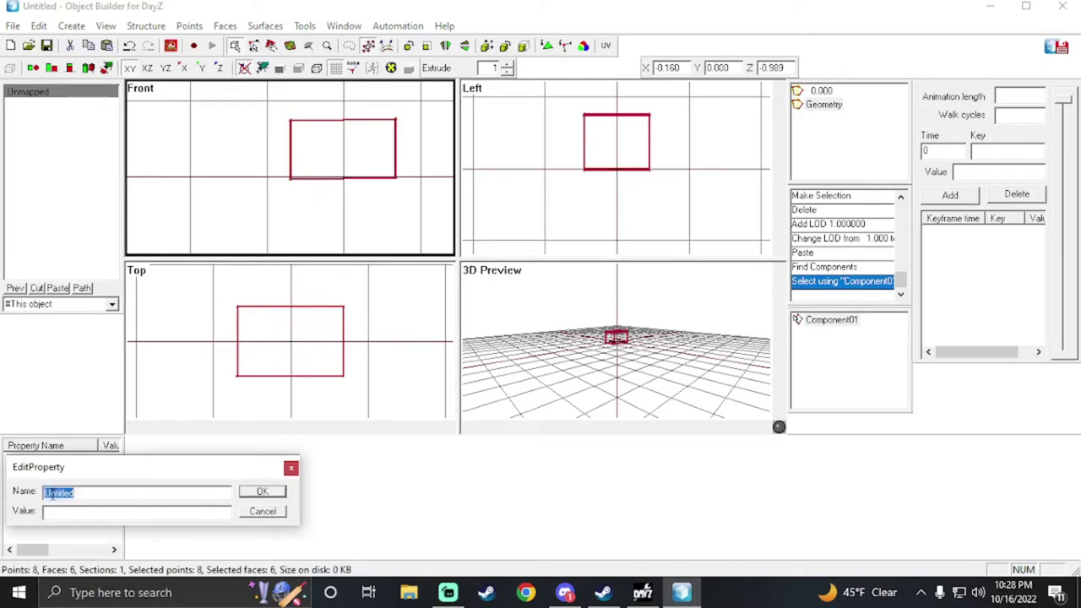
type("autocenter")
key("Return")
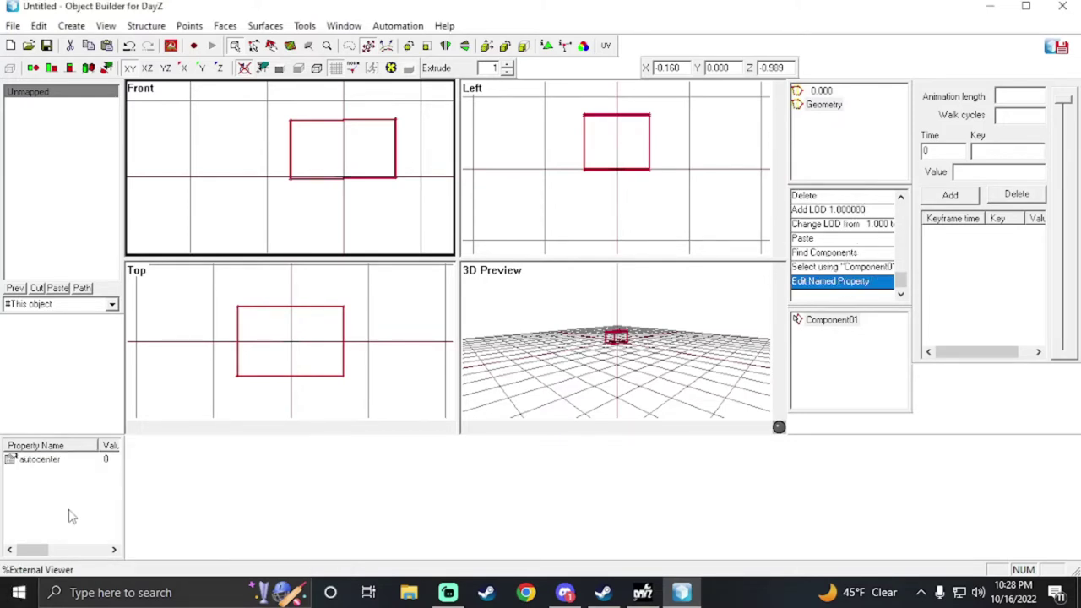
left_click(817, 327)
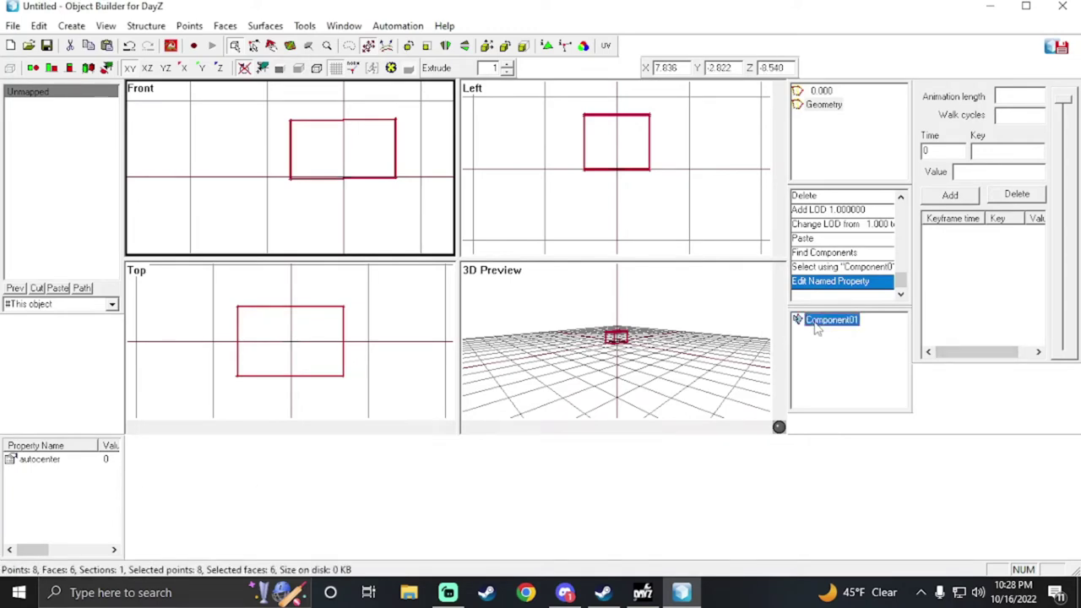
- Add a new LOD and set its type to Fire Geometry
right_click(839, 150)
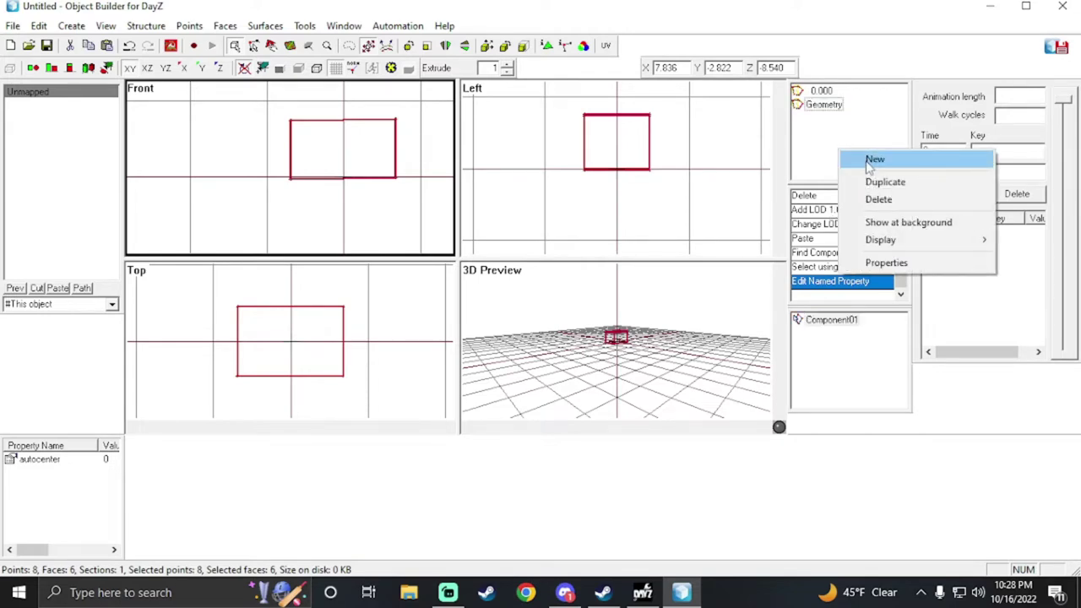
left_click(871, 161)
right_click(827, 105)
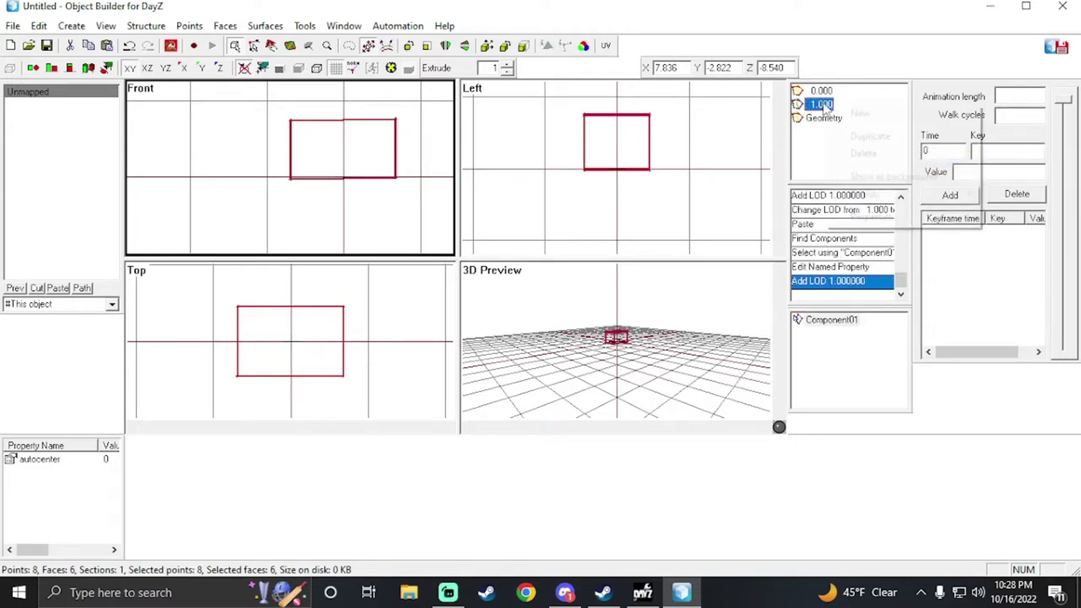
left_click(859, 218)
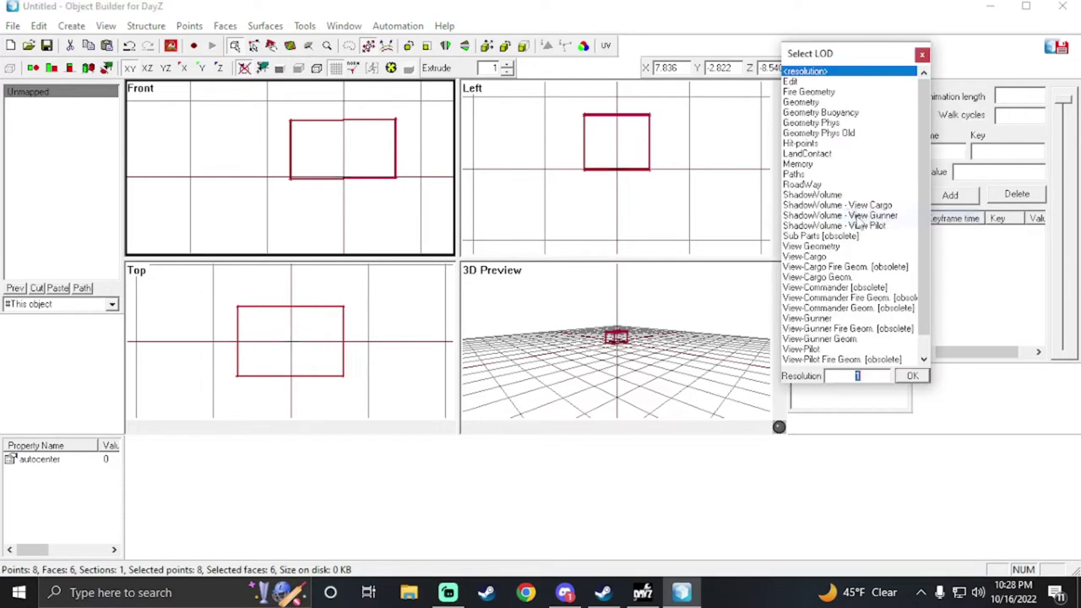
double_click(822, 93)
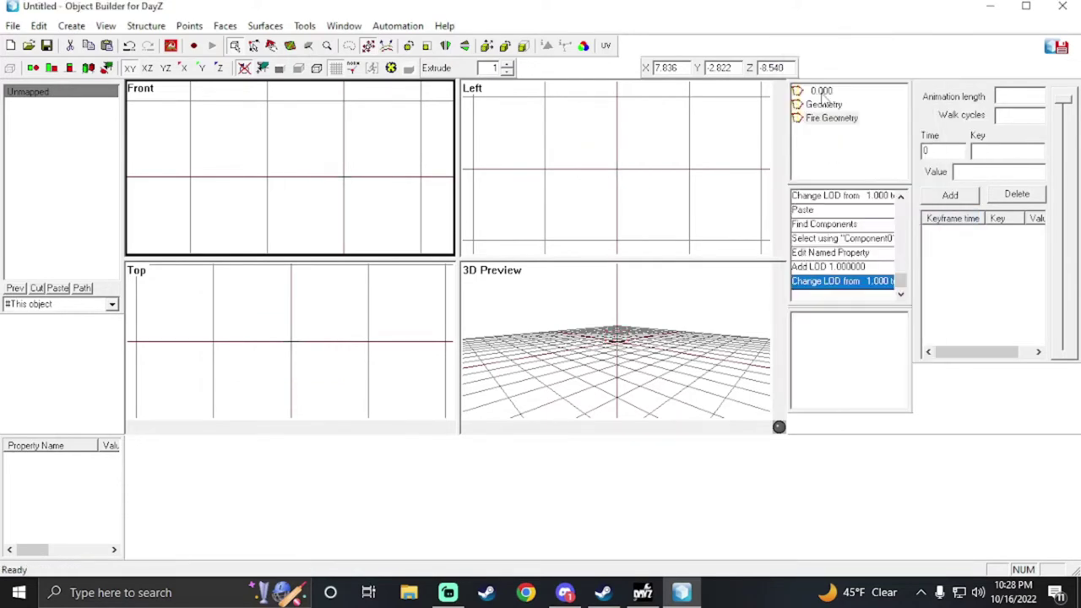
- Add a View Geometry LOD and paste the box into it
right_click(848, 153)
left_click(859, 158)
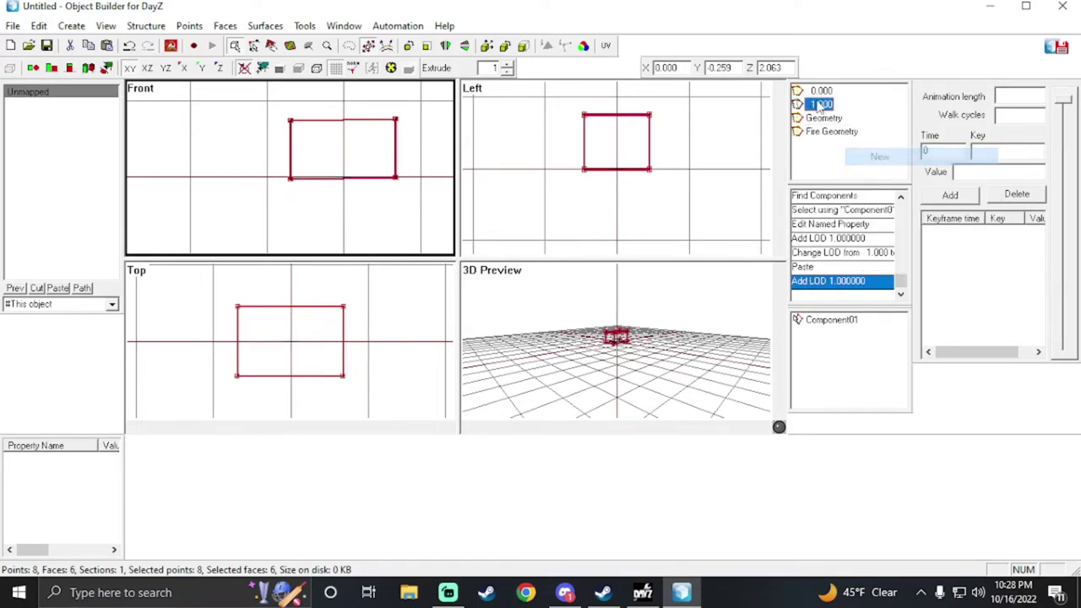
right_click(821, 104)
left_click(865, 217)
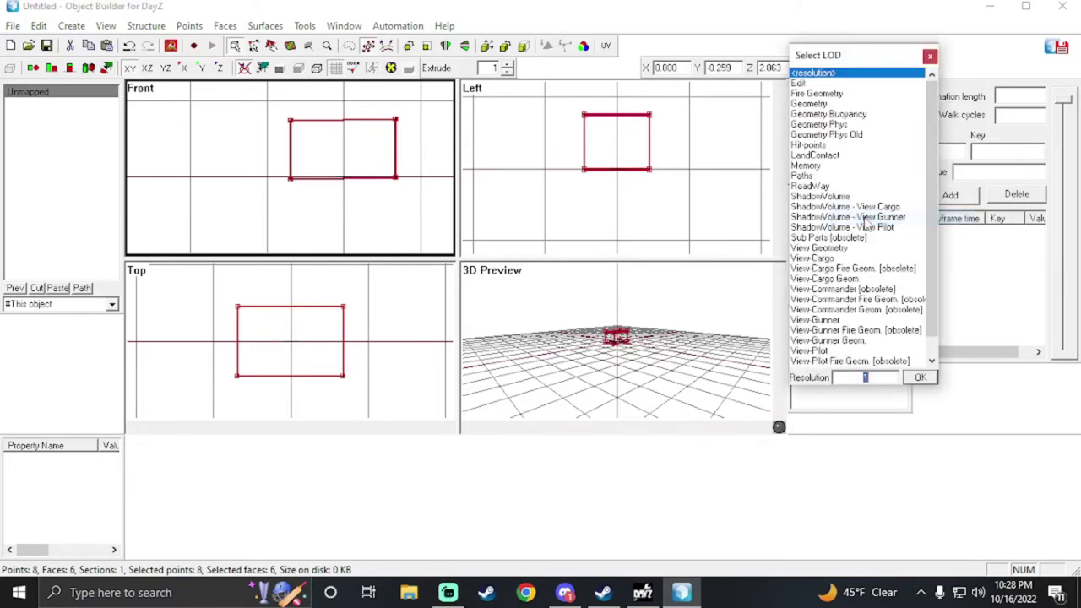
double_click(832, 253)
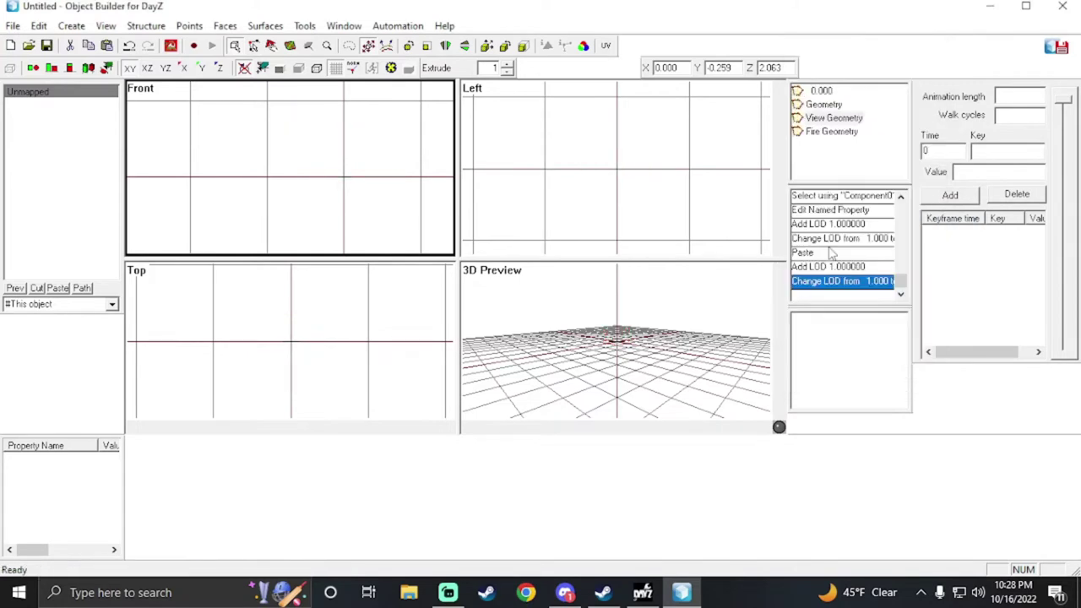
key("ctrl+v")
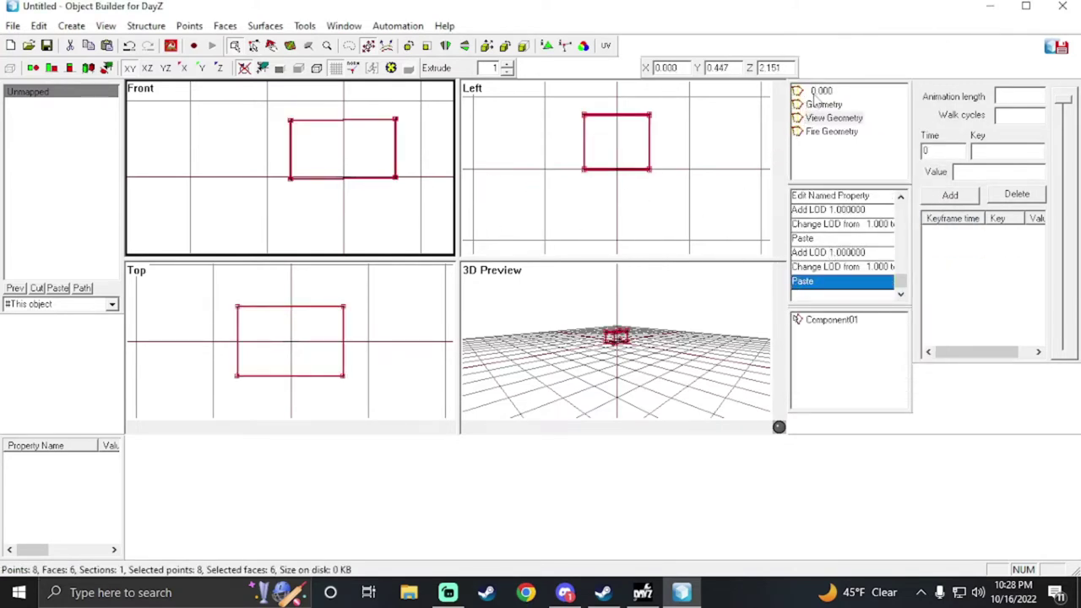
- Add a Memory LOD and paste the copied box into it
right_click(839, 158)
left_click(870, 165)
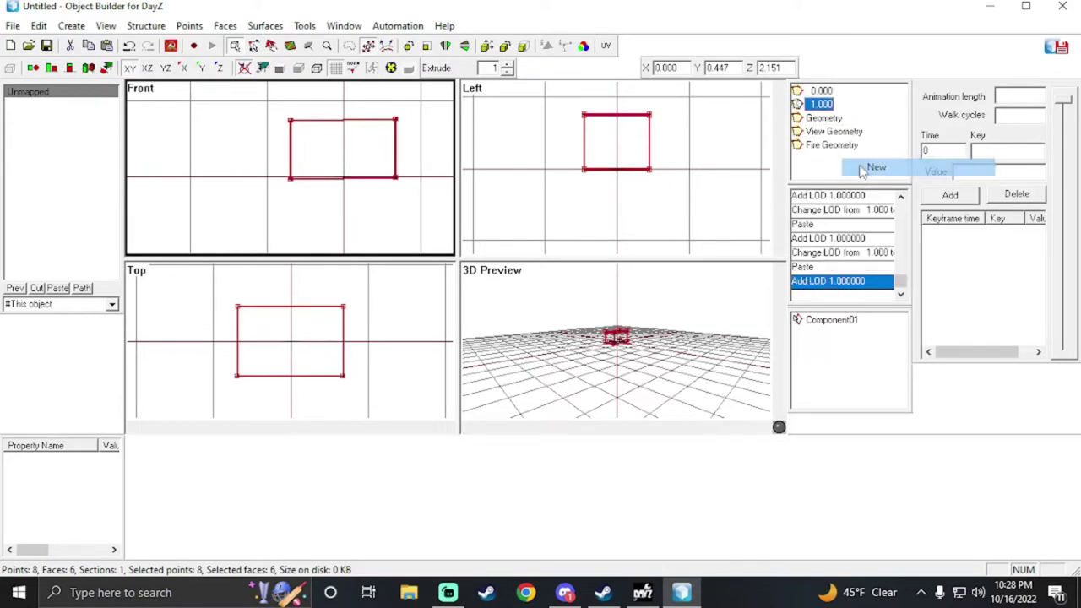
right_click(823, 108)
left_click(878, 222)
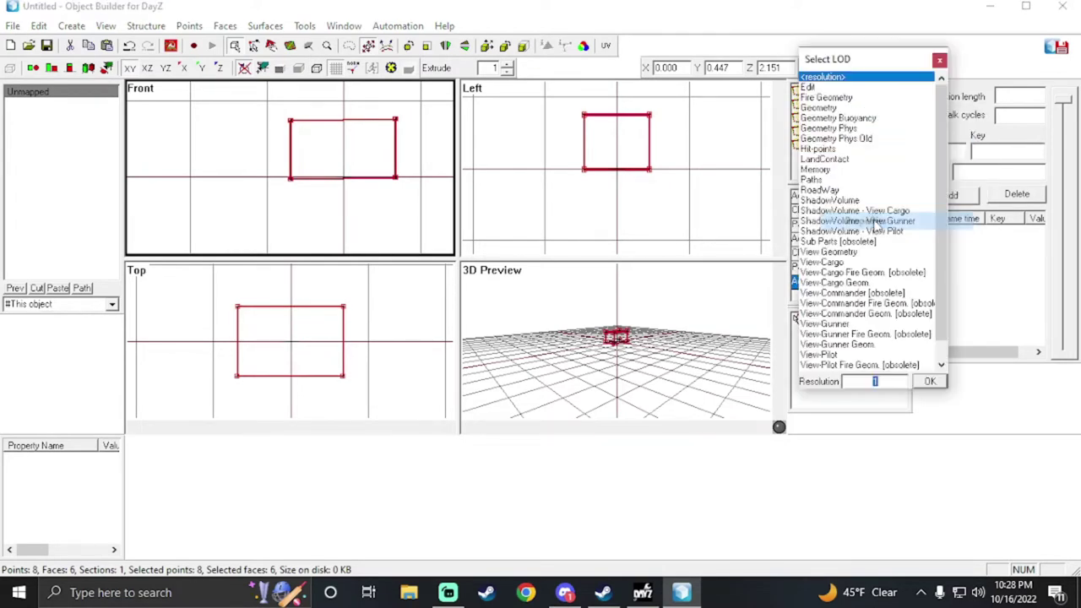
double_click(832, 170)
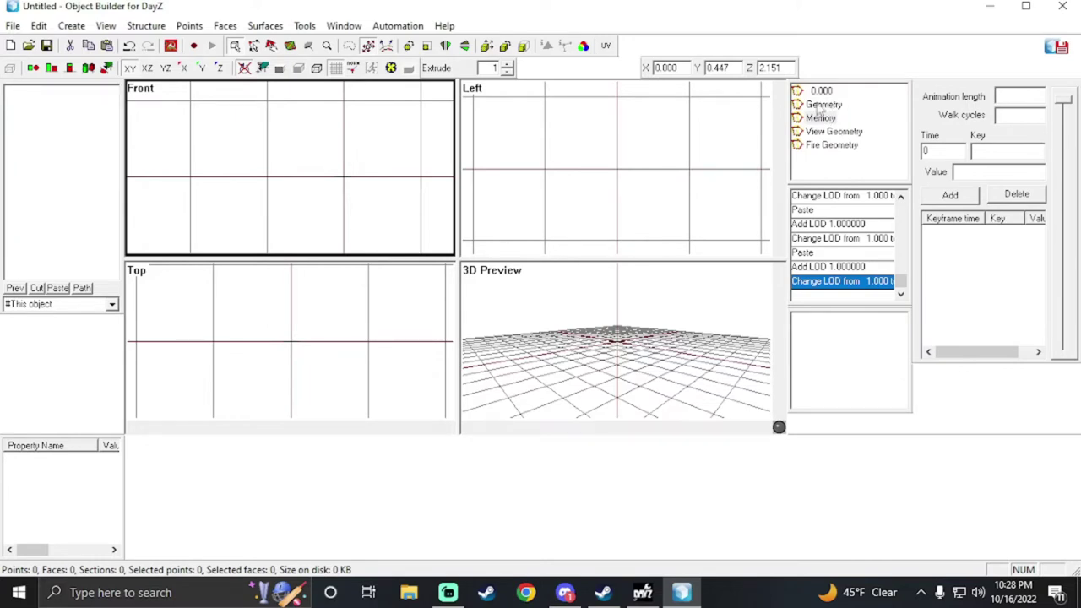
key("ctrl+v")
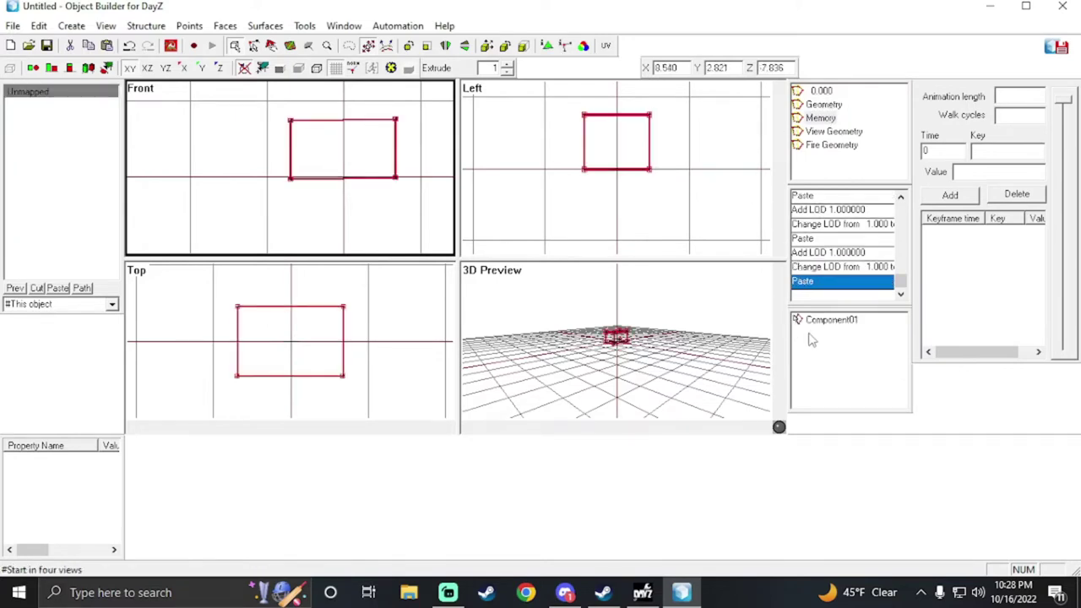
- Deselect the box, insert one point, and save it as named selection boundingbox_min
left_click(276, 110)
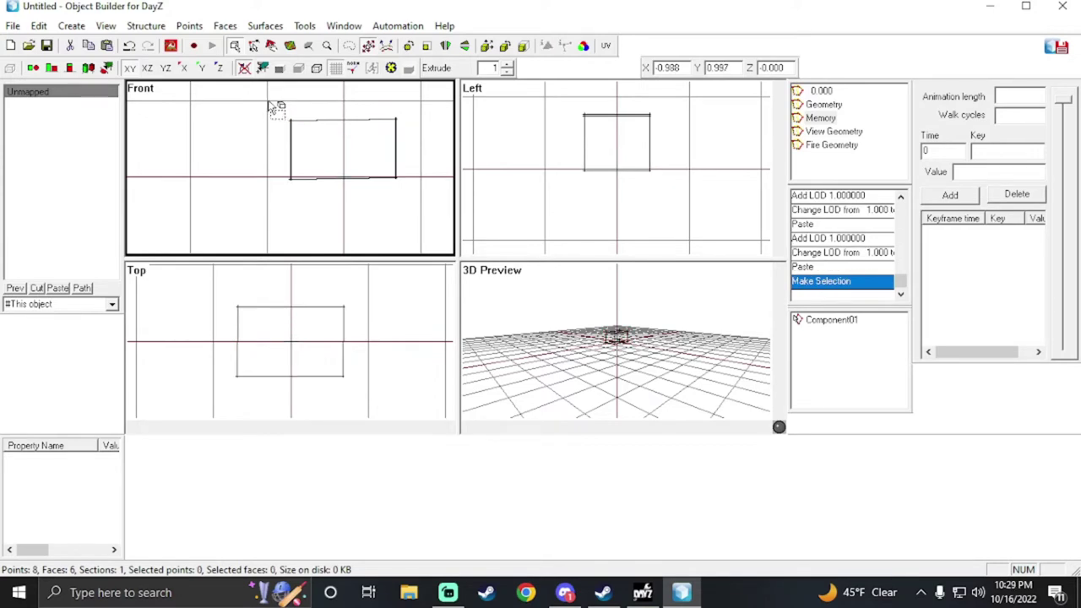
key("Insert")
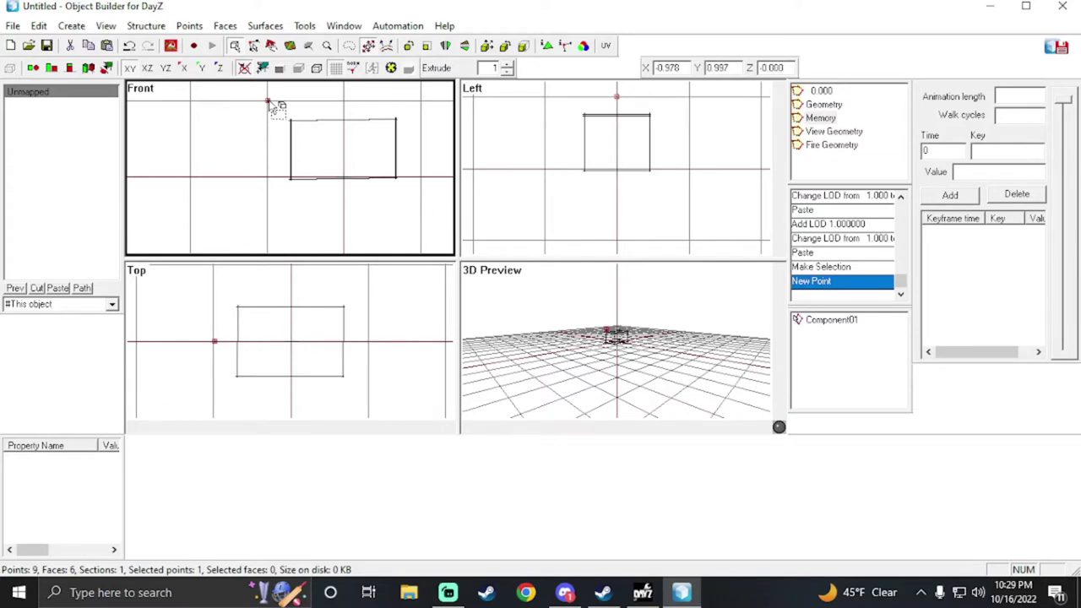
right_click(835, 374)
left_click(906, 78)
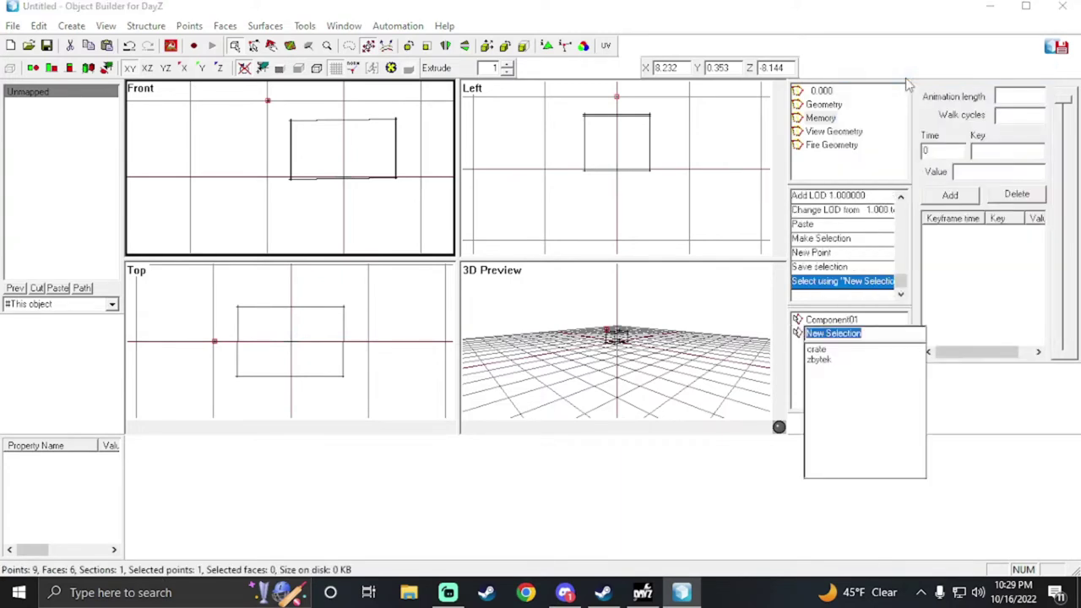
type("boundingbox_min")
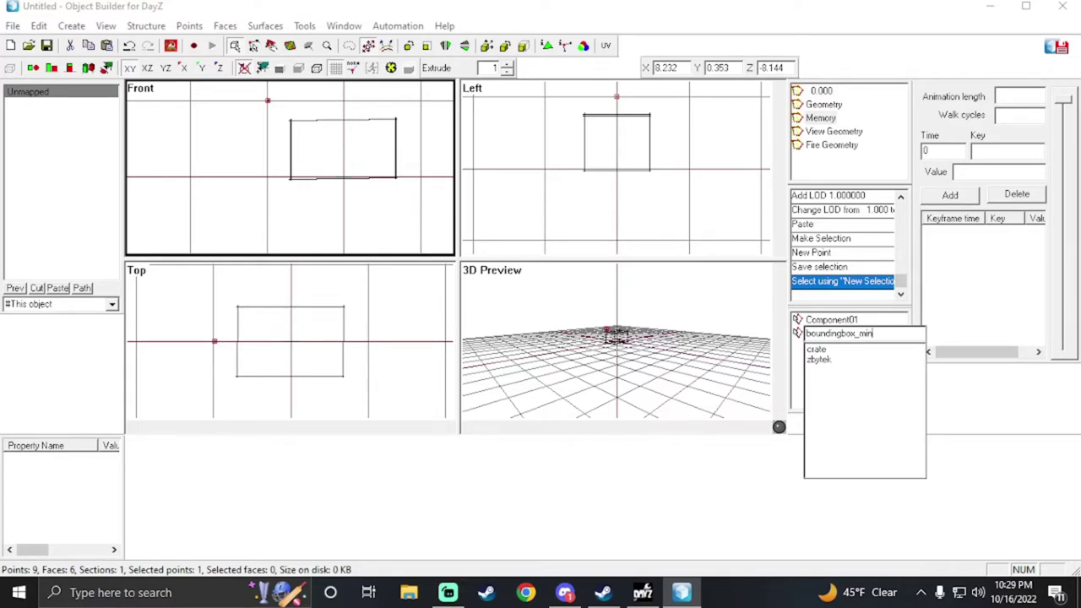
key("Return")
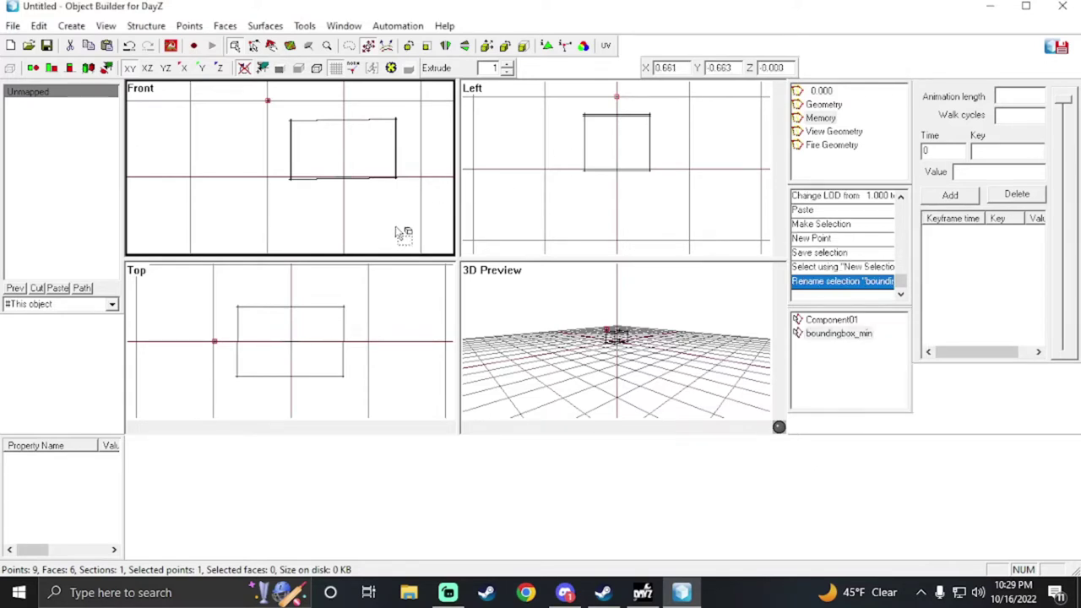
- Add a memory point at the box's lower-right corner and save it as selection boundingbox_max
left_click(424, 182)
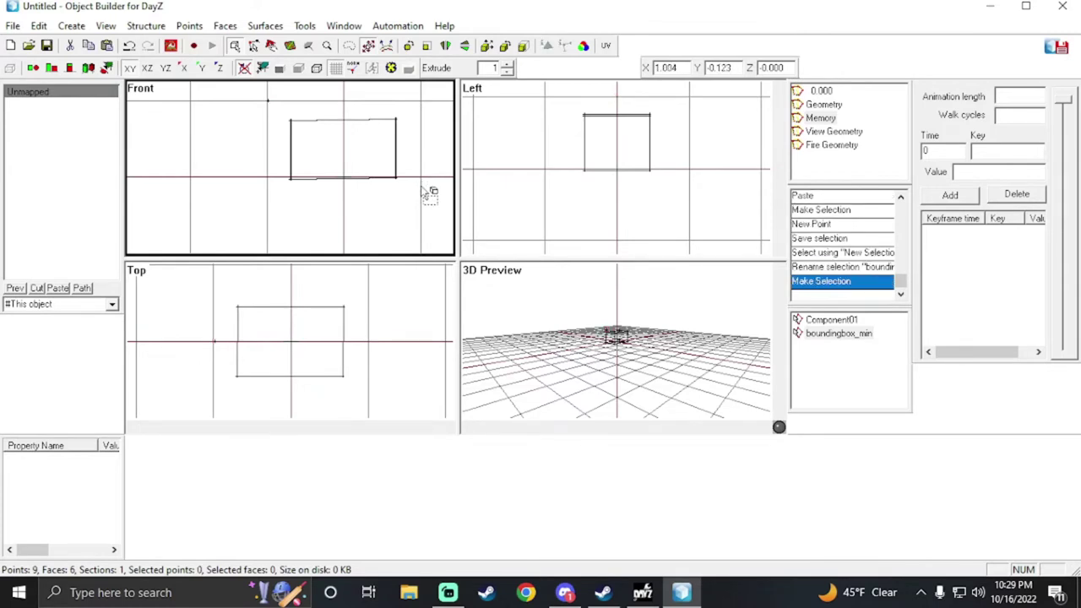
left_click(421, 187)
right_click(887, 315)
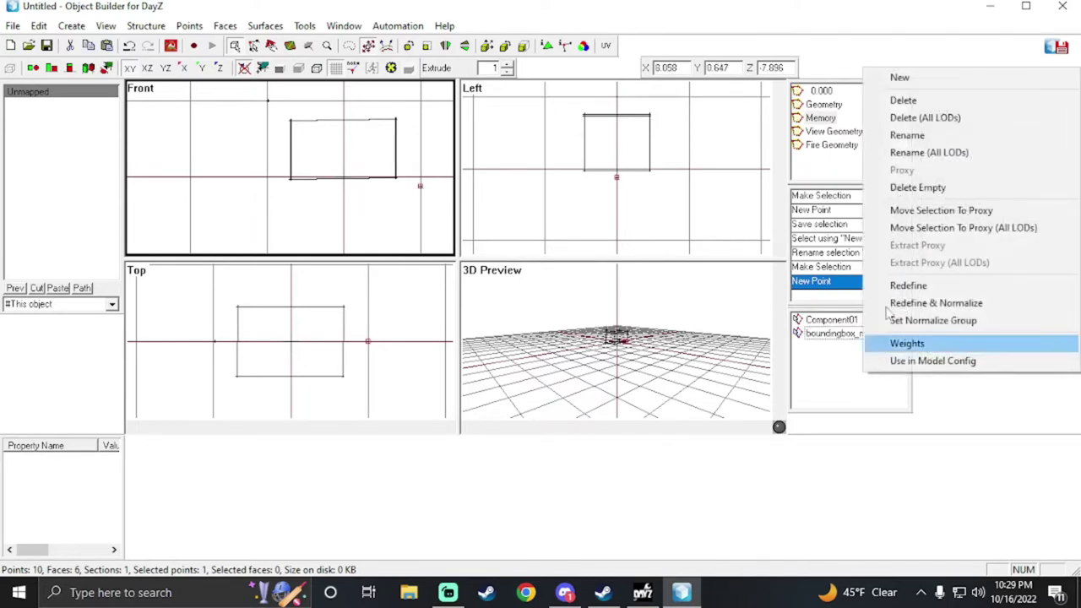
left_click(900, 78)
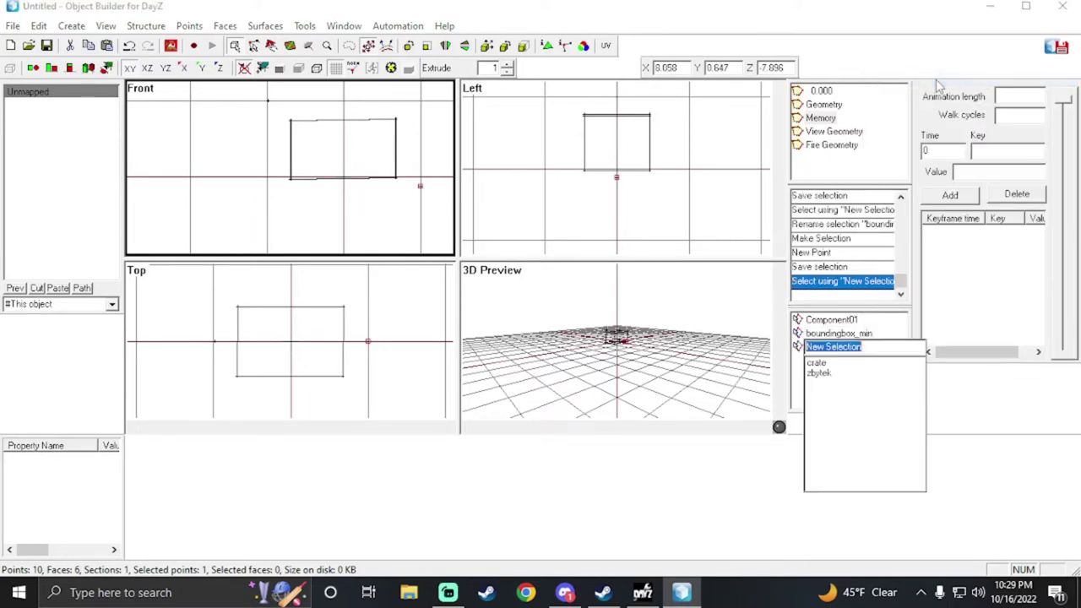
type("boundingbox_max")
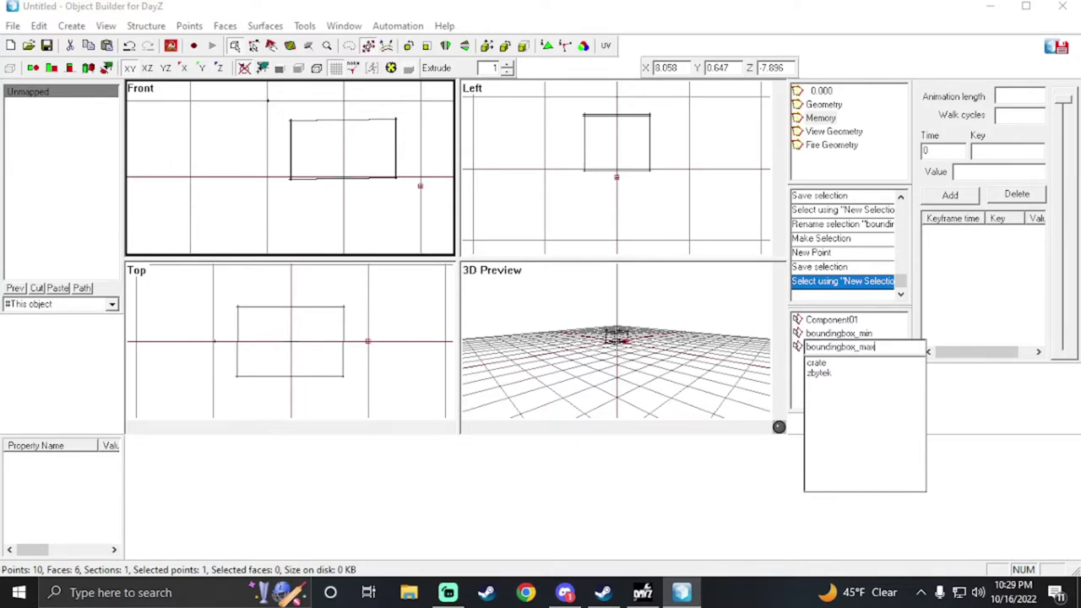
key("Return")
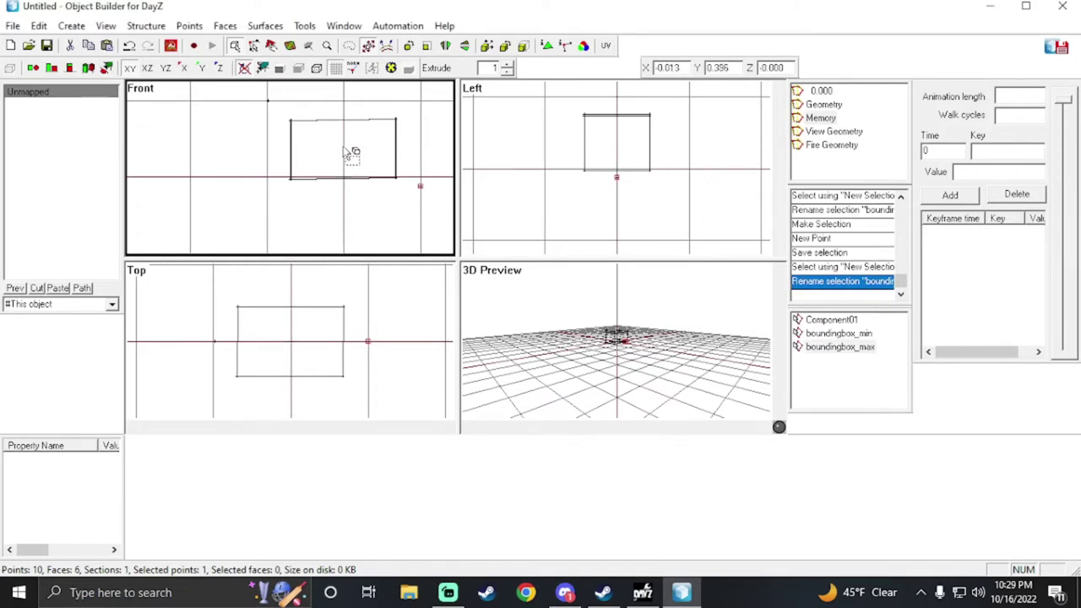
- Insert a new point at the box's centre and save it as selection ce_center
scroll(350, 150, "down", 2)
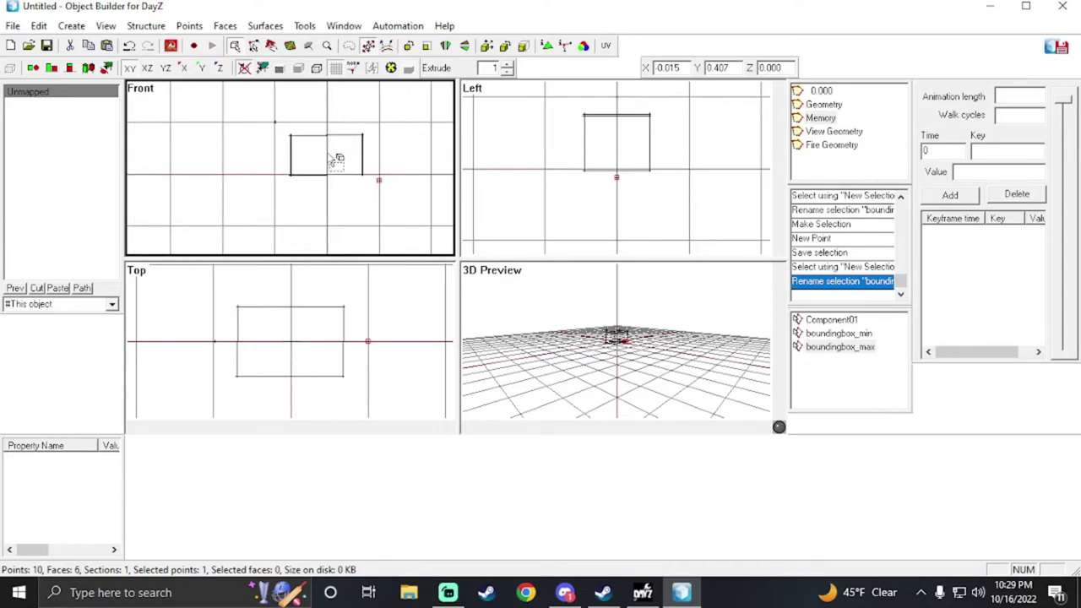
left_click(329, 154)
key("Insert")
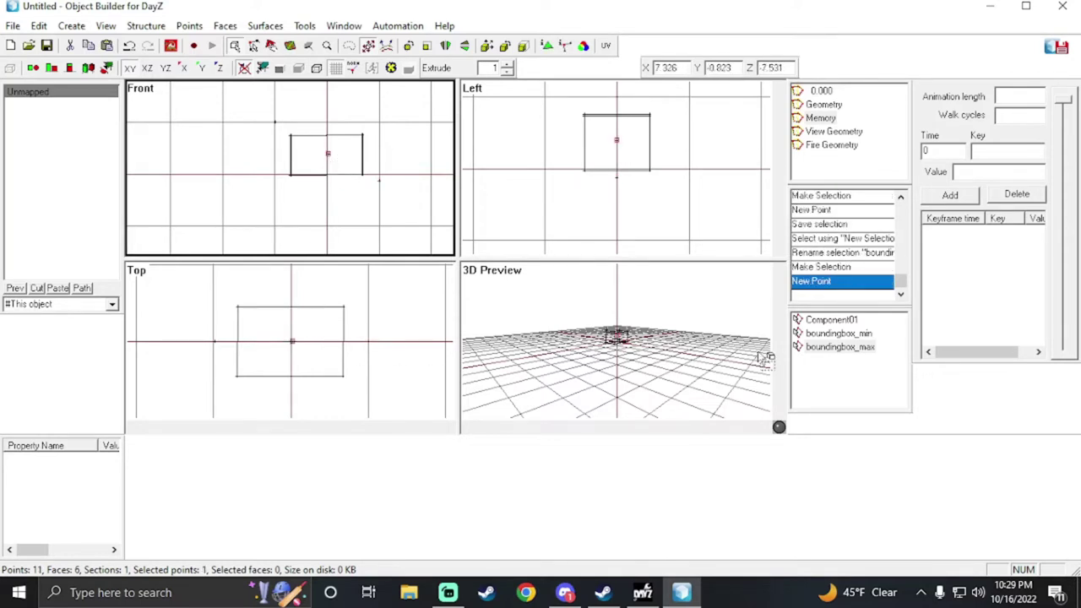
right_click(826, 384)
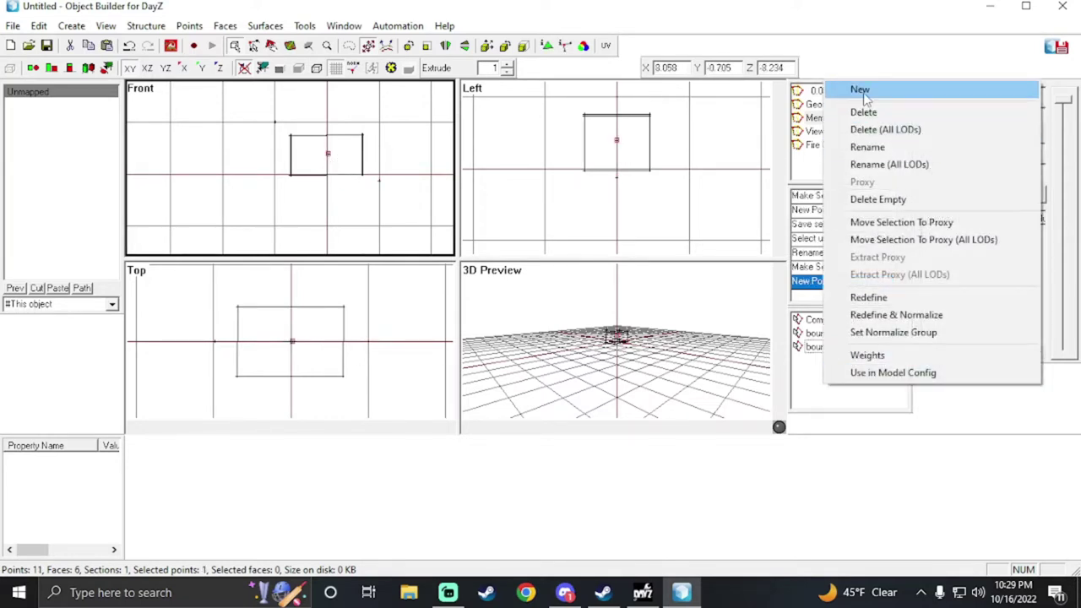
left_click(861, 90)
type("ce_center")
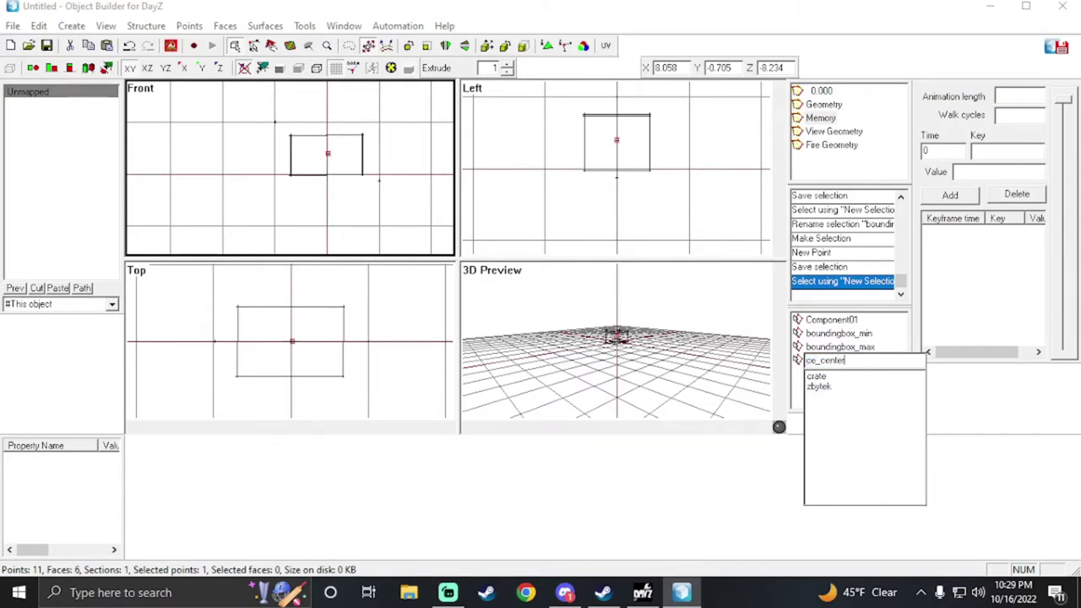
key("Return")
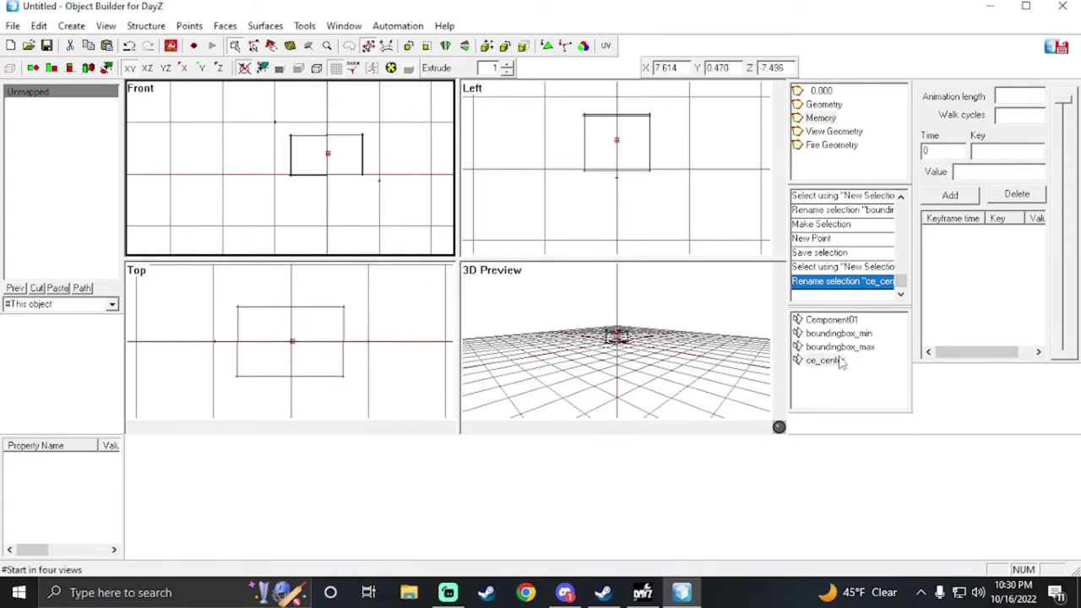
- Duplicate LOD 0.000 into 1.000, then 1.000 into 2.000, then 2.000 into 3.000
left_click(816, 93)
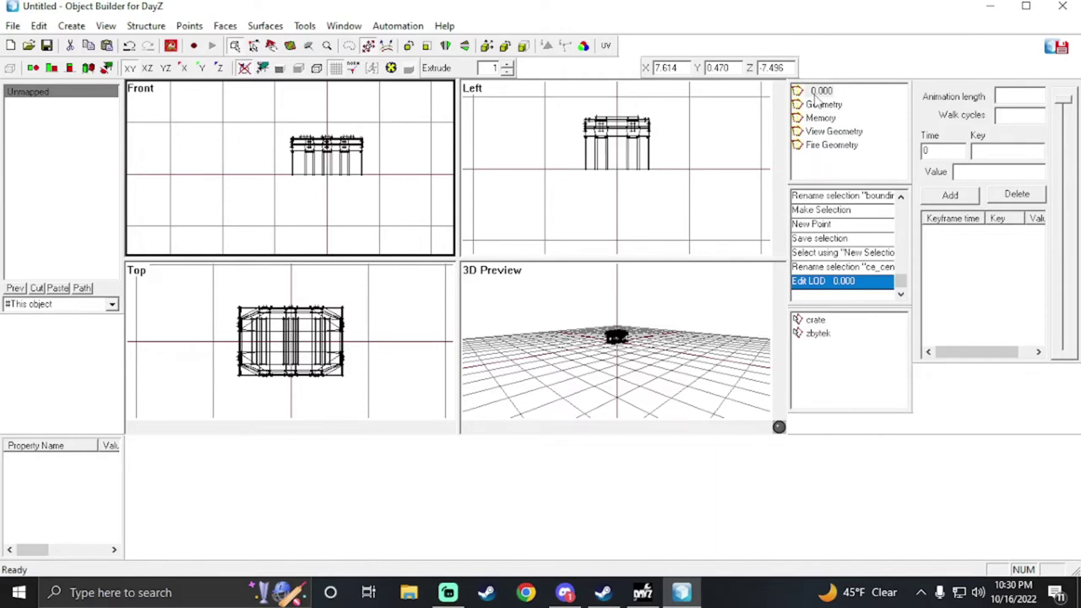
left_click(818, 93)
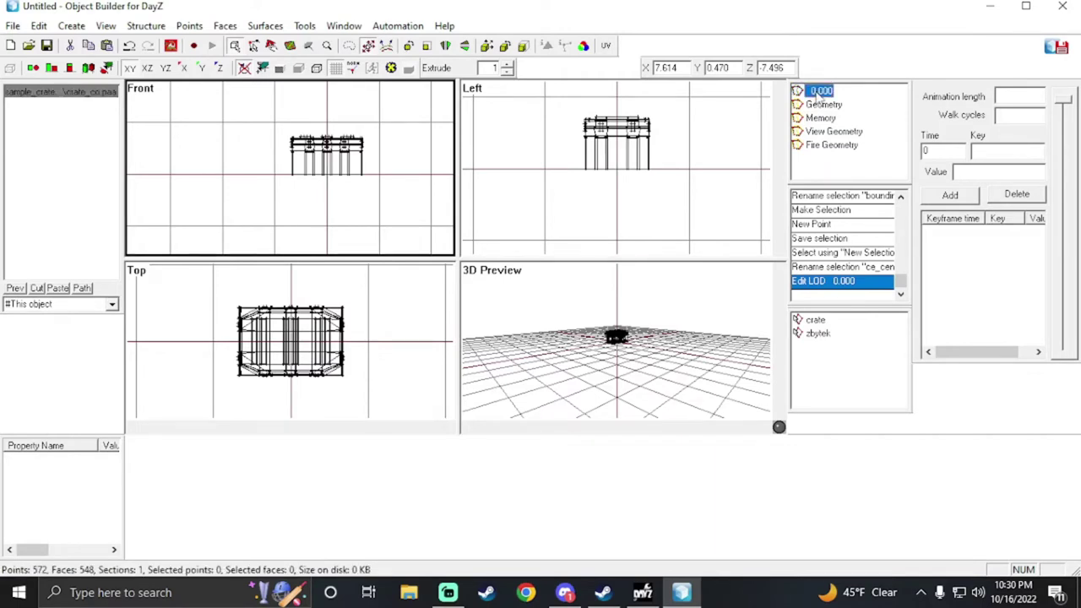
right_click(818, 95)
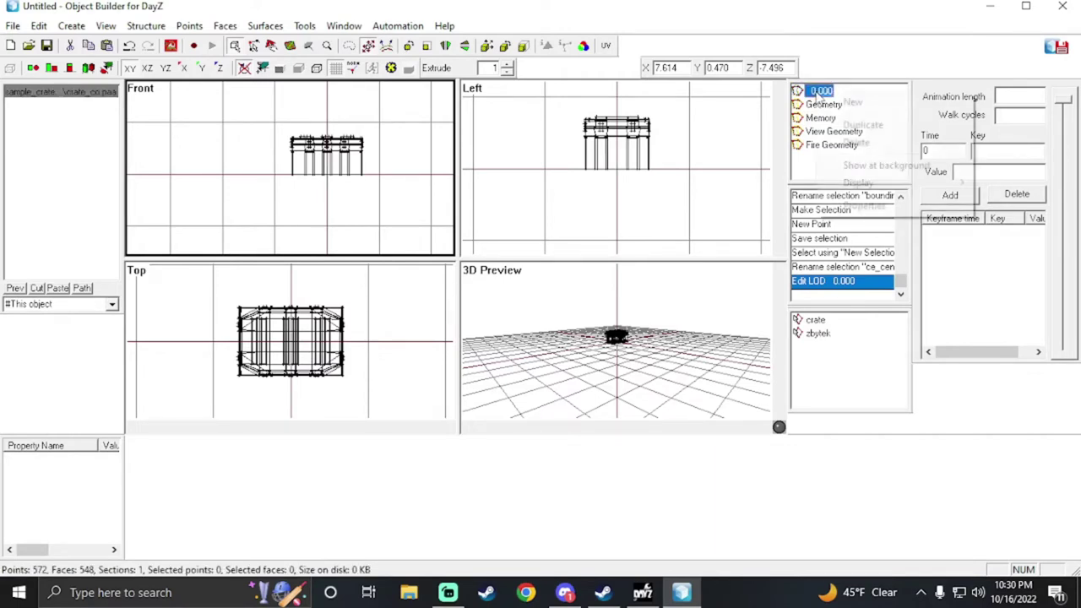
left_click(862, 125)
right_click(843, 105)
left_click(854, 138)
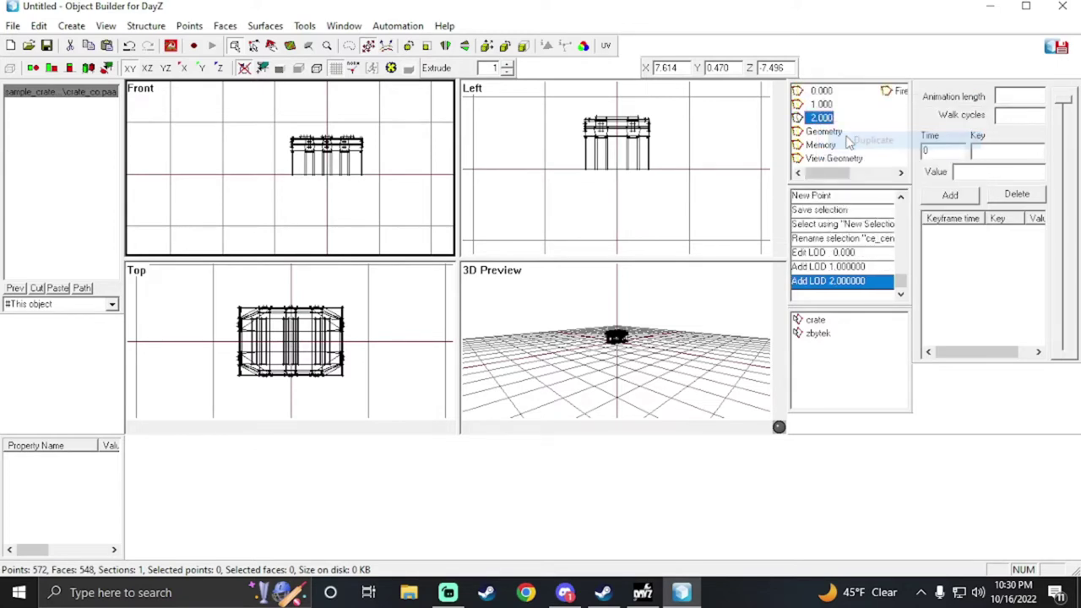
right_click(831, 118)
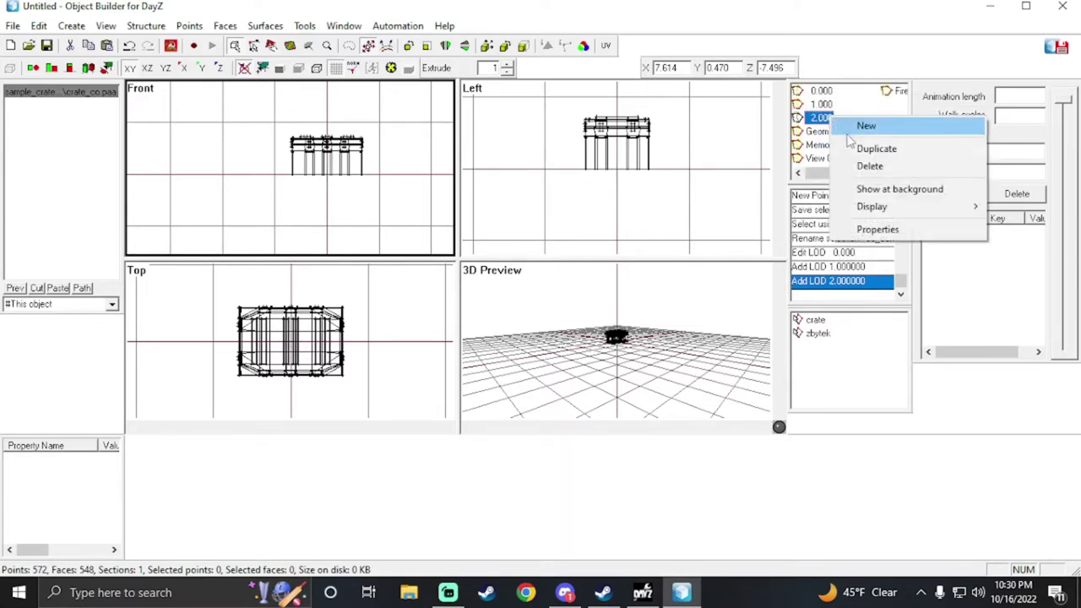
left_click(853, 148)
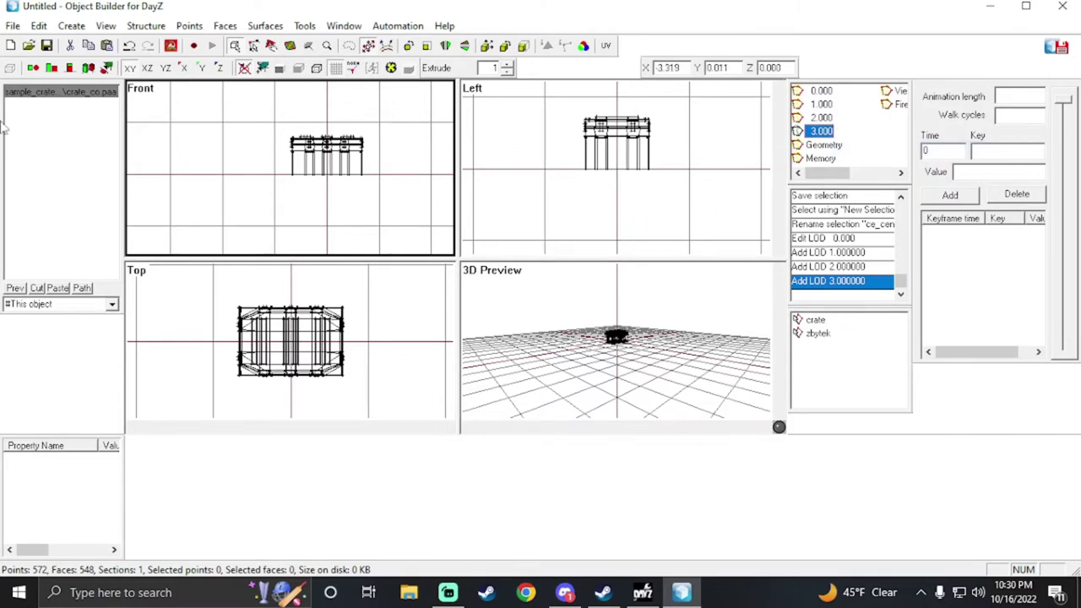
scroll(309, 159, "up", 4)
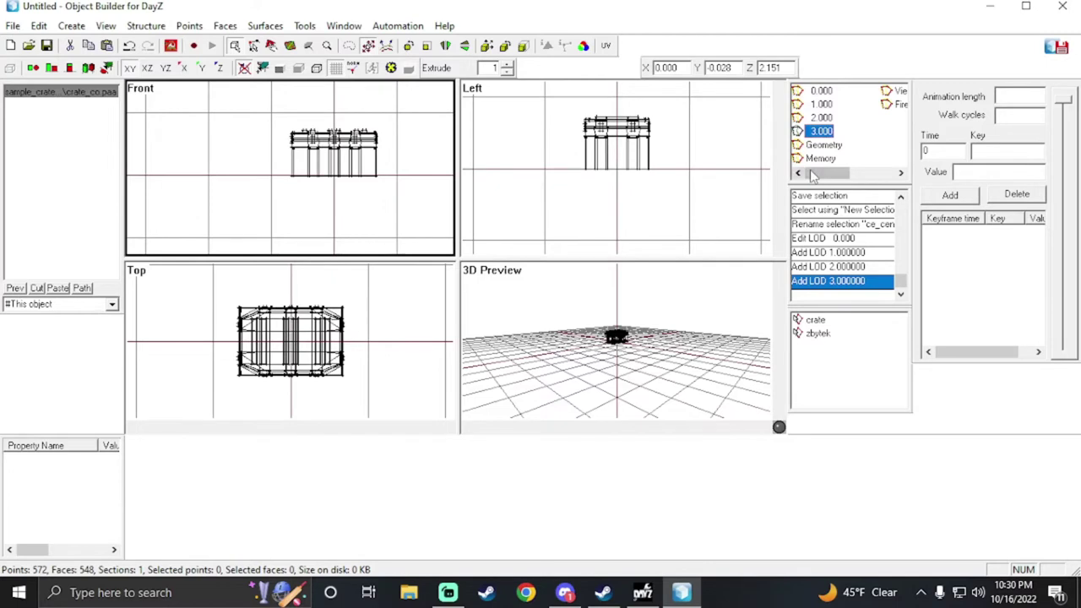
mouse_move(816, 173)
left_mouse_down()
mouse_move(858, 175)
mouse_move(809, 173)
left_mouse_up()
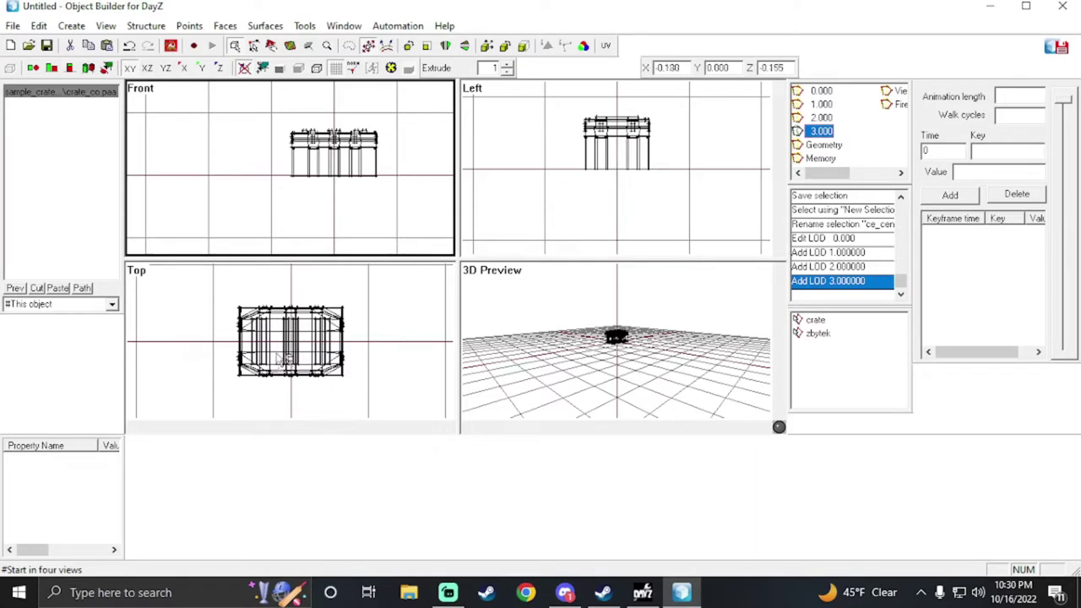
scroll(363, 146, "up", 3)
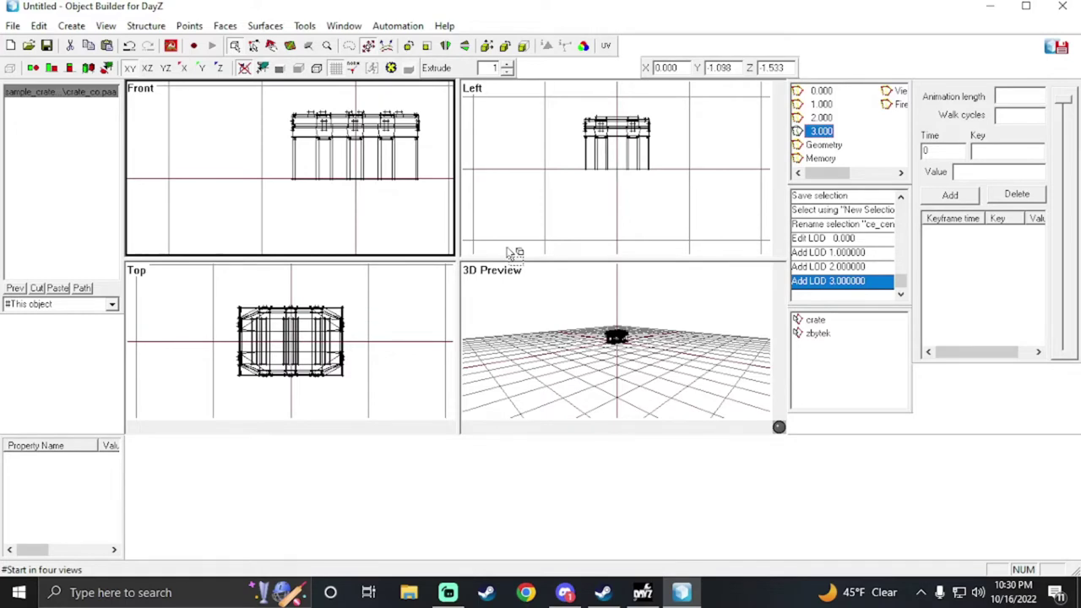
- Save the model as sample_crate.p3d in the Sample_Crate data folder
left_click(13, 26)
left_click(46, 142)
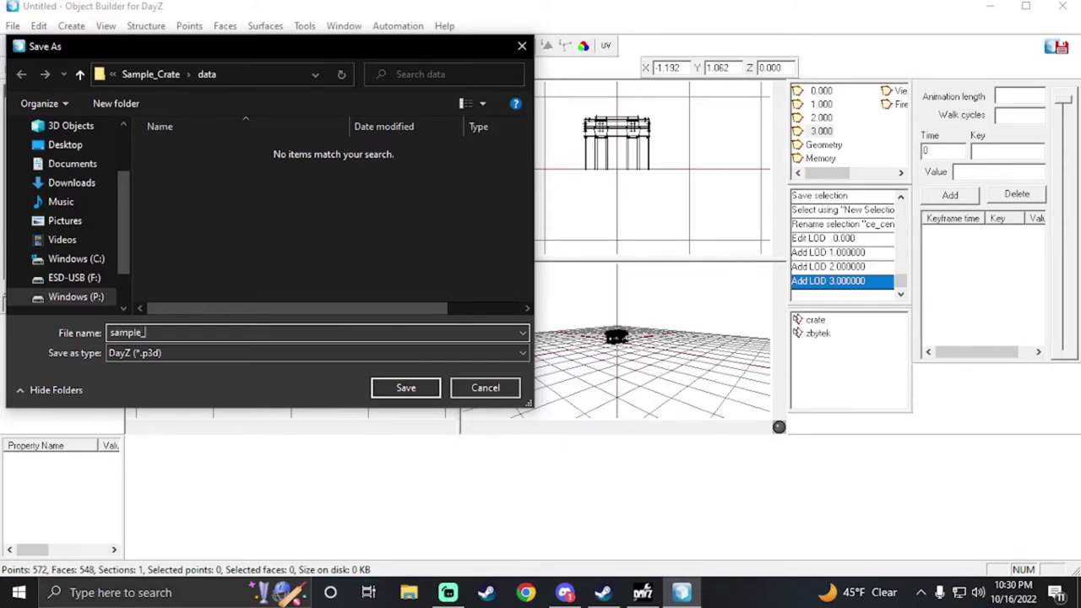
key("Return")
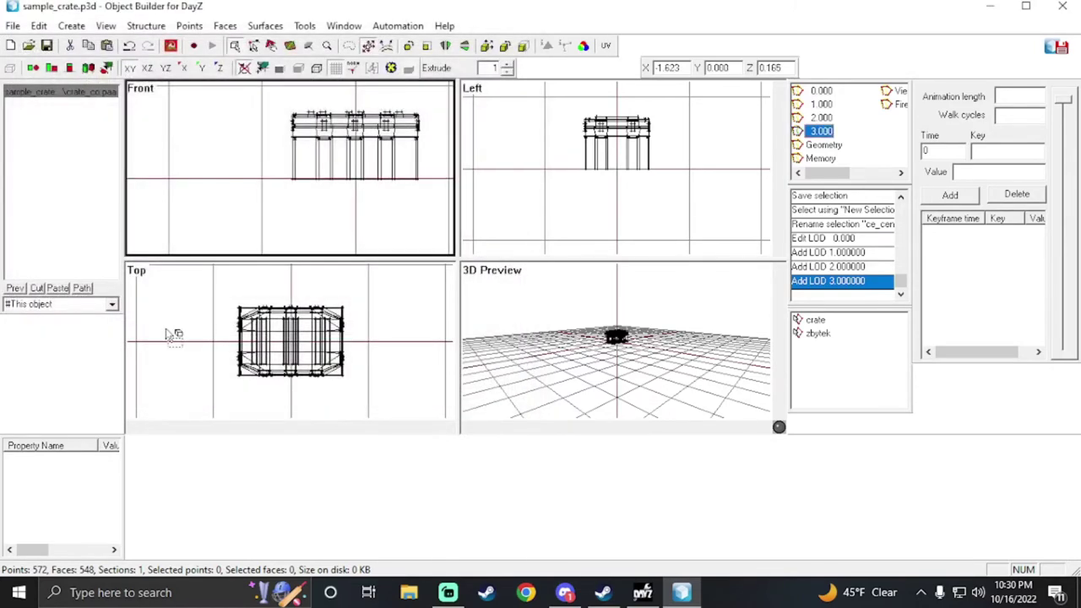